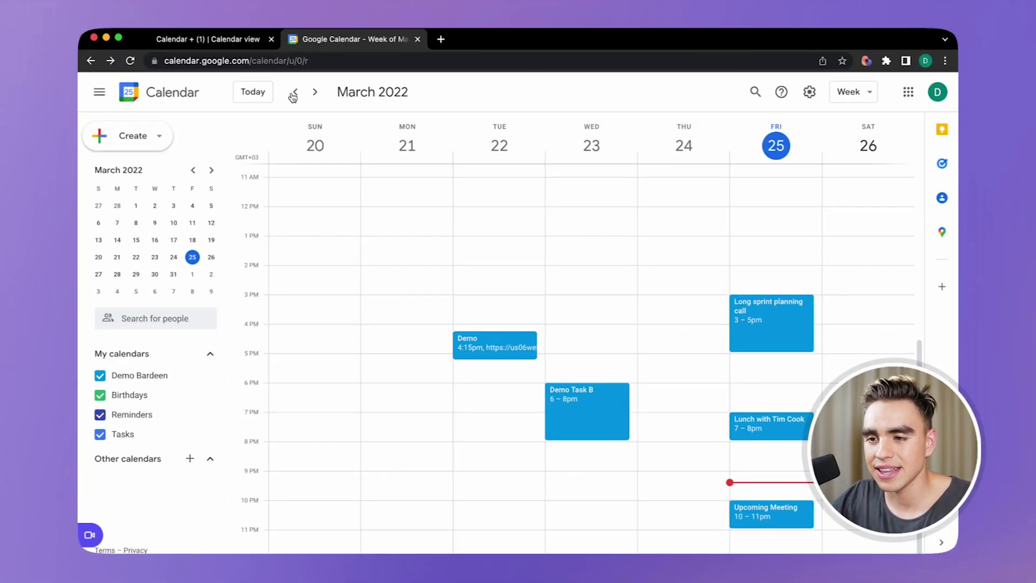
Scroll through the March 2022 meeting pages in the Notion Calendar + (1) database
click(240, 45)
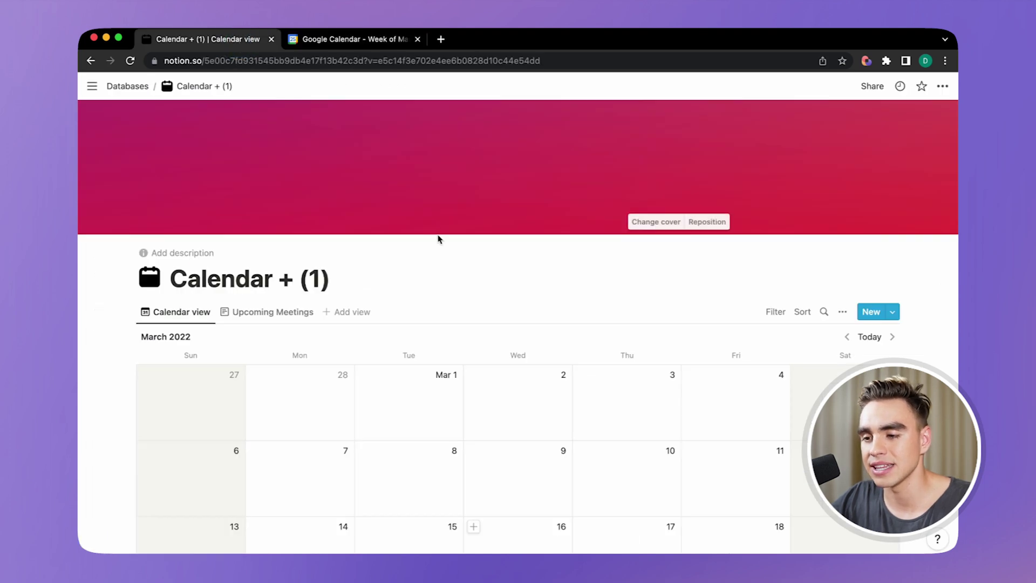
scroll(453, 253, down, 5)
scroll(453, 257, down, 2)
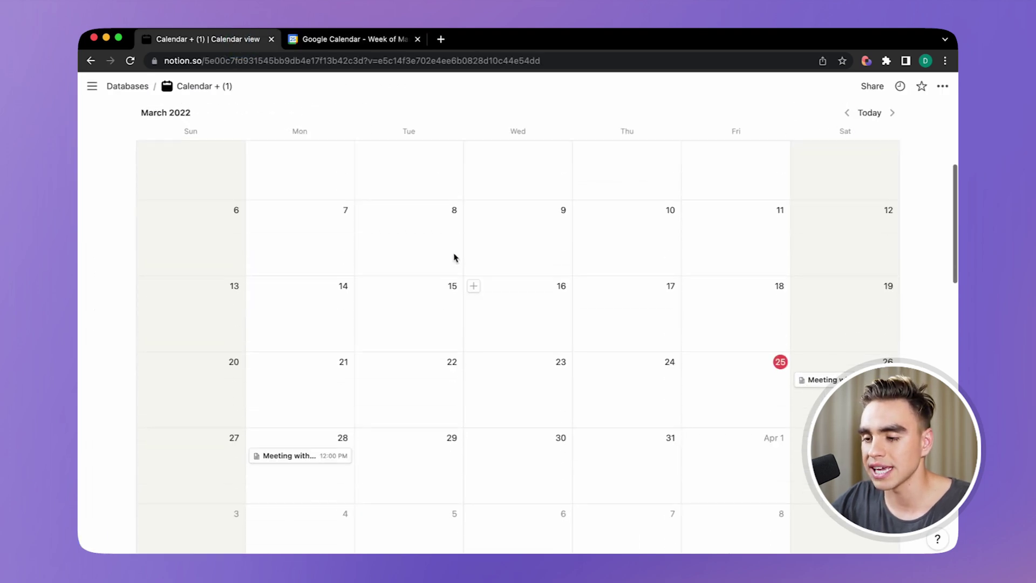
scroll(454, 257, down, 1)
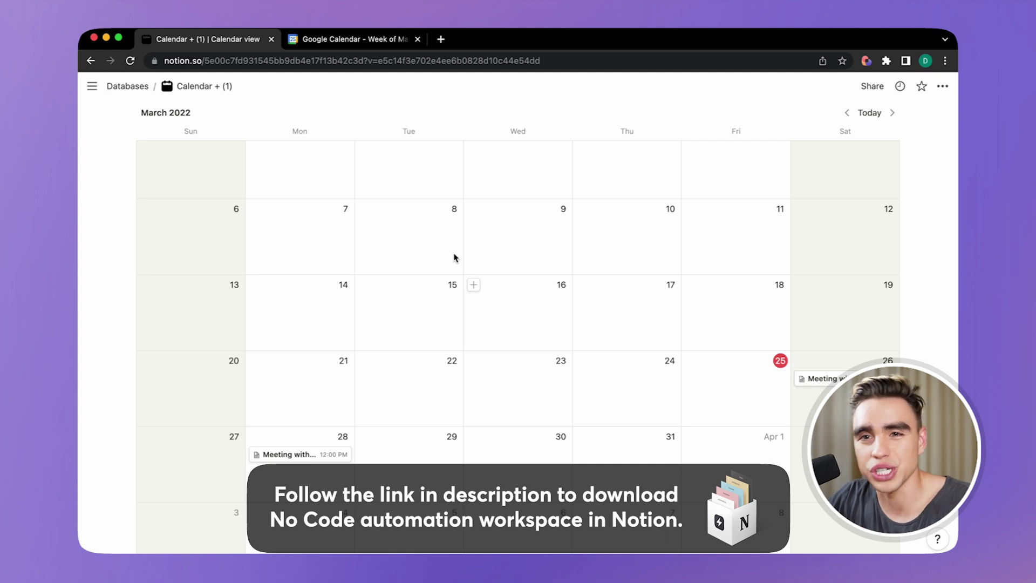
scroll(454, 257, up, 5)
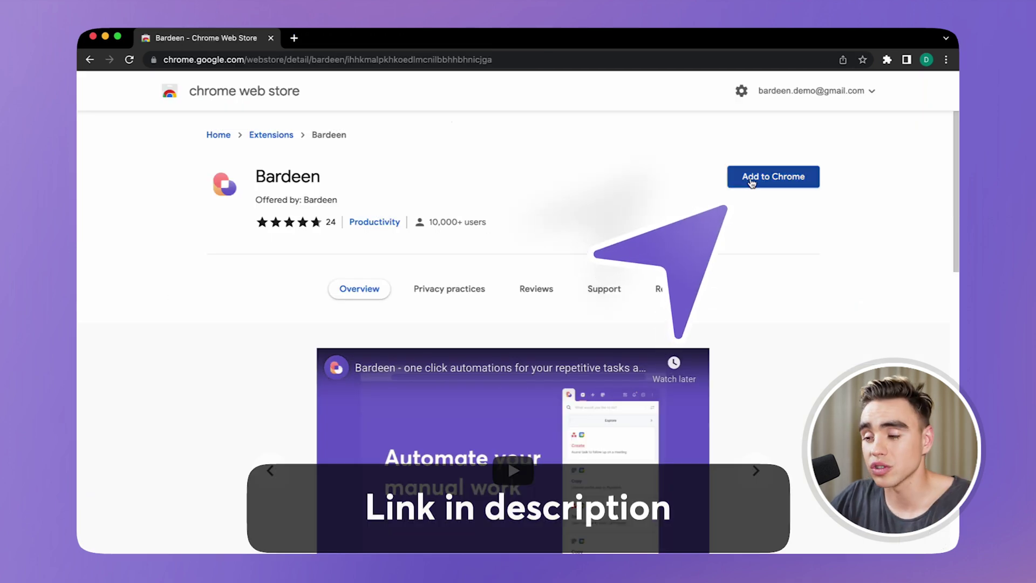
Install the Bardeen Chrome extension and create a new blank playbook
click(752, 182)
click(609, 352)
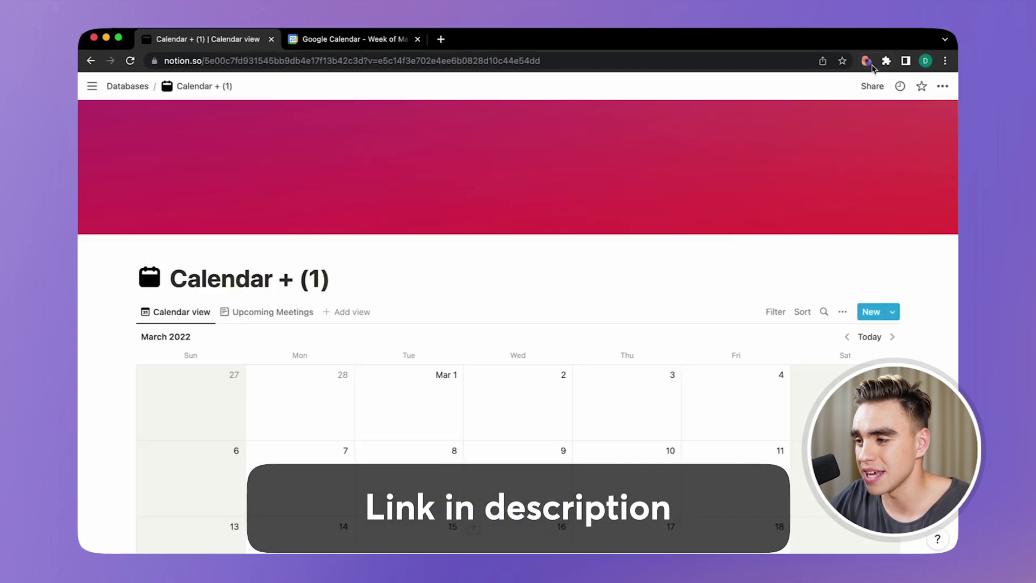
click(868, 61)
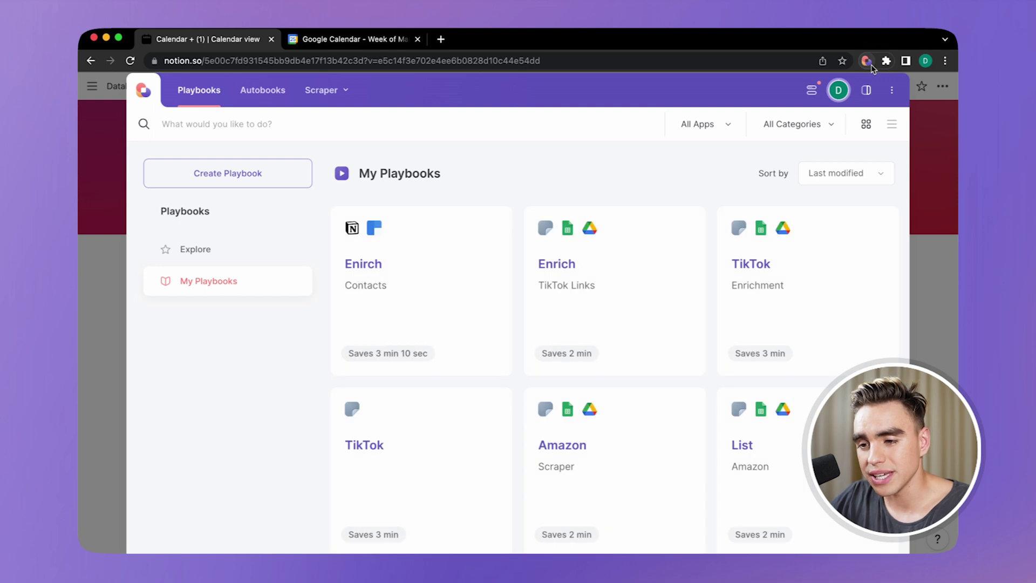
click(301, 172)
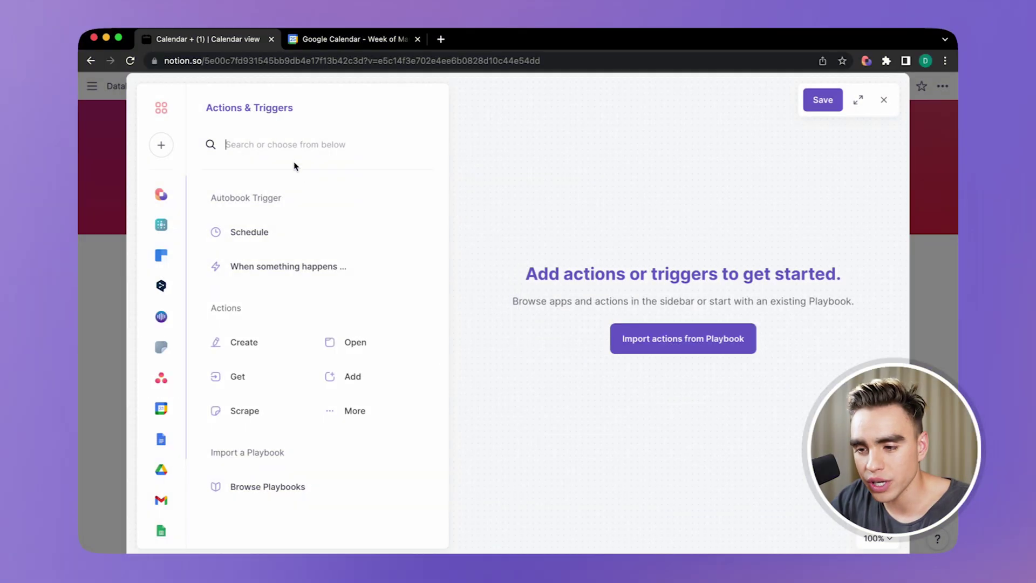
Add a Google Calendar Find Events step to the playbook
click(162, 409)
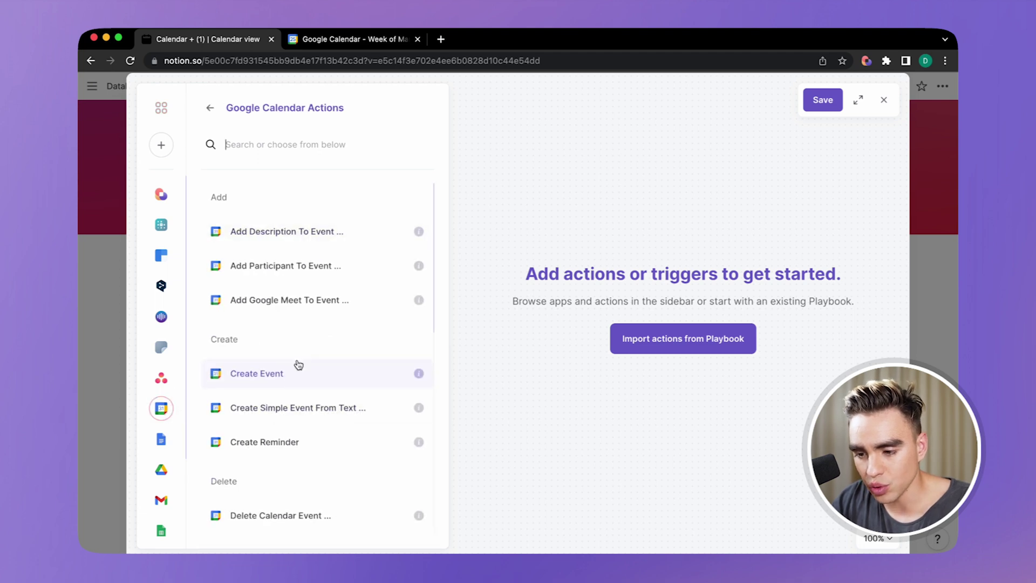
scroll(297, 366, down, 5)
click(287, 324)
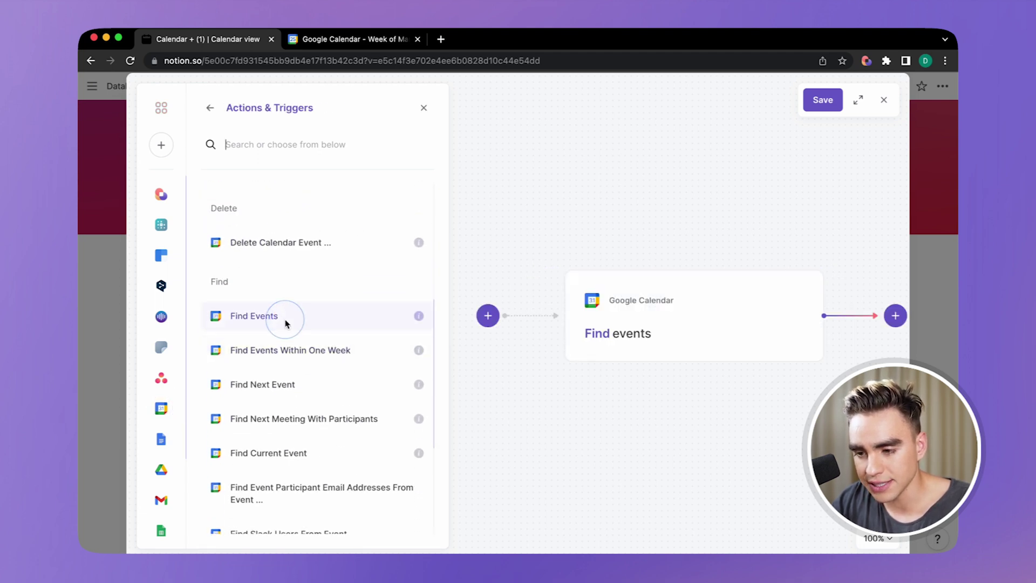
click(298, 173)
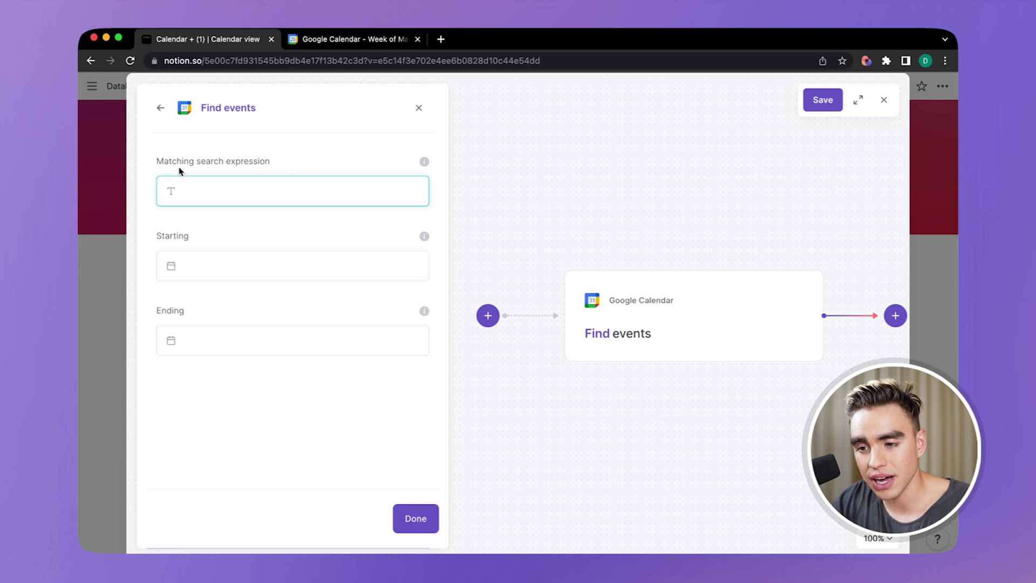
Set the search start to '2 years ago' (March 25th 2020) and end to tomorrow midnight
click(266, 275)
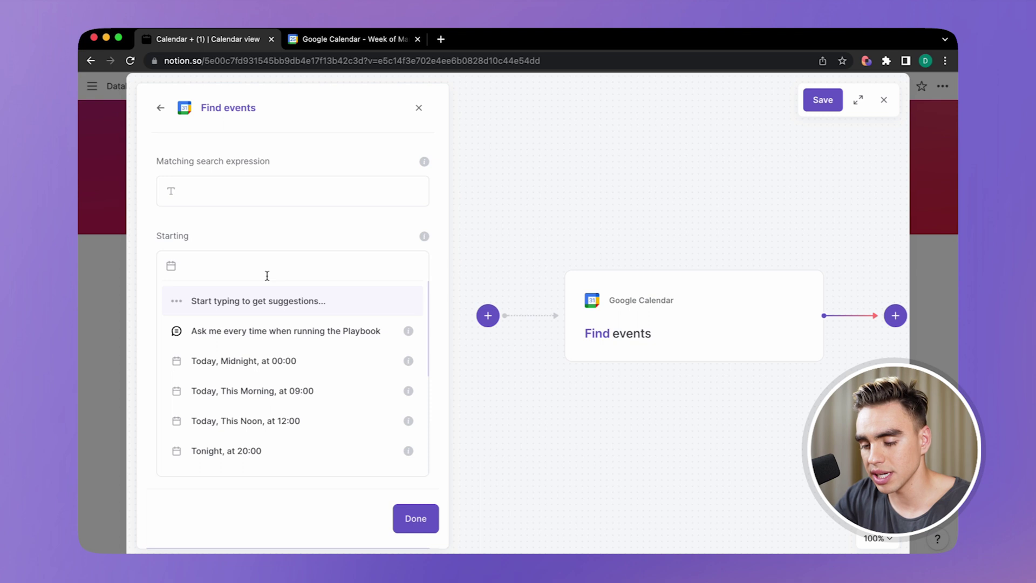
text(2 years ago)
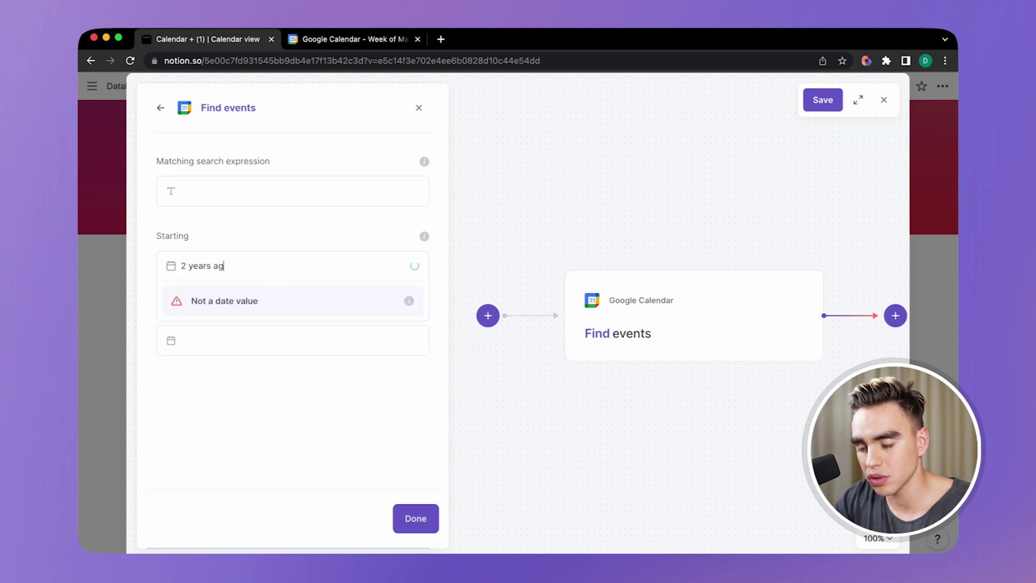
click(300, 314)
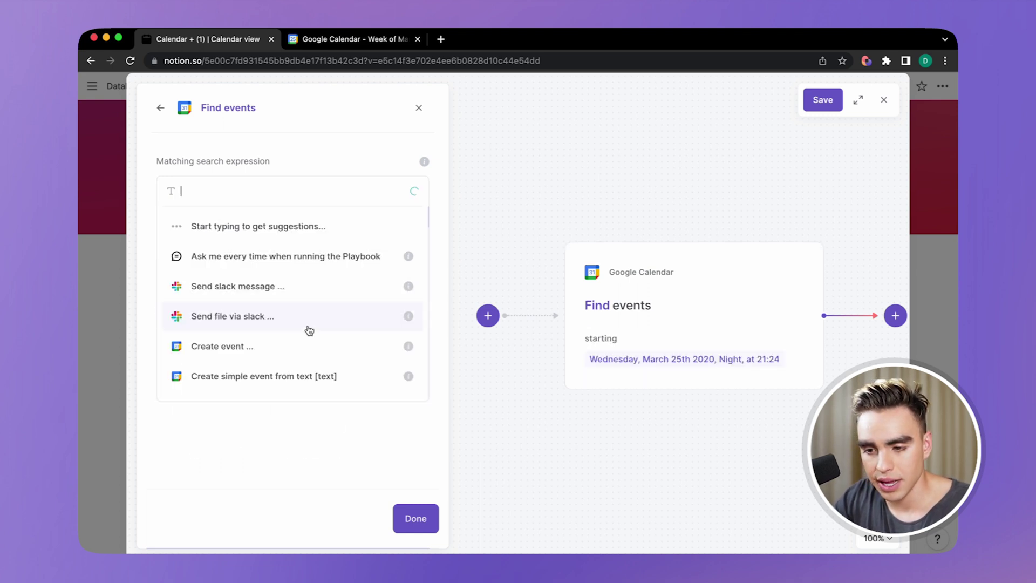
click(323, 430)
click(261, 343)
text(in 3 hours)
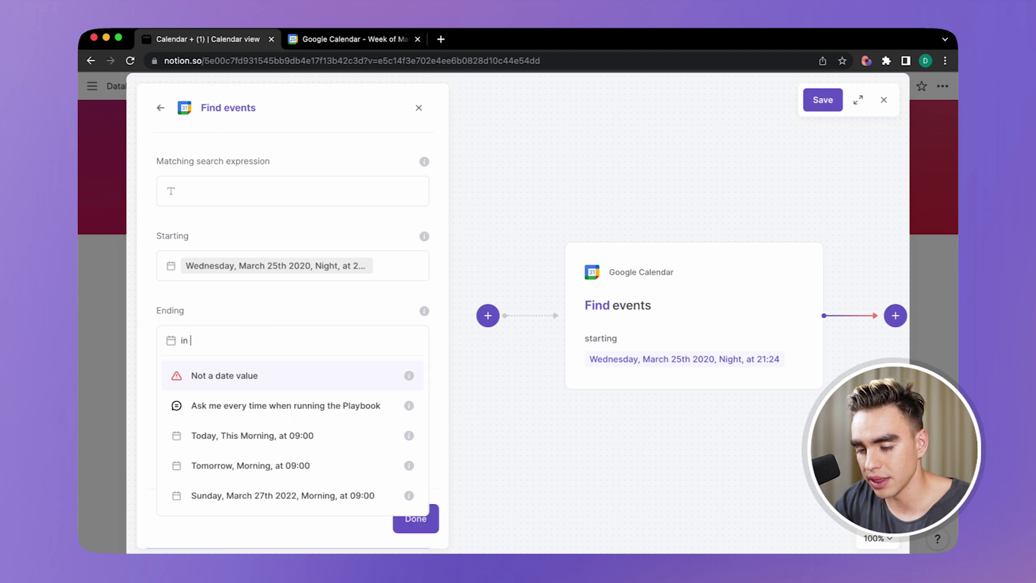
click(305, 375)
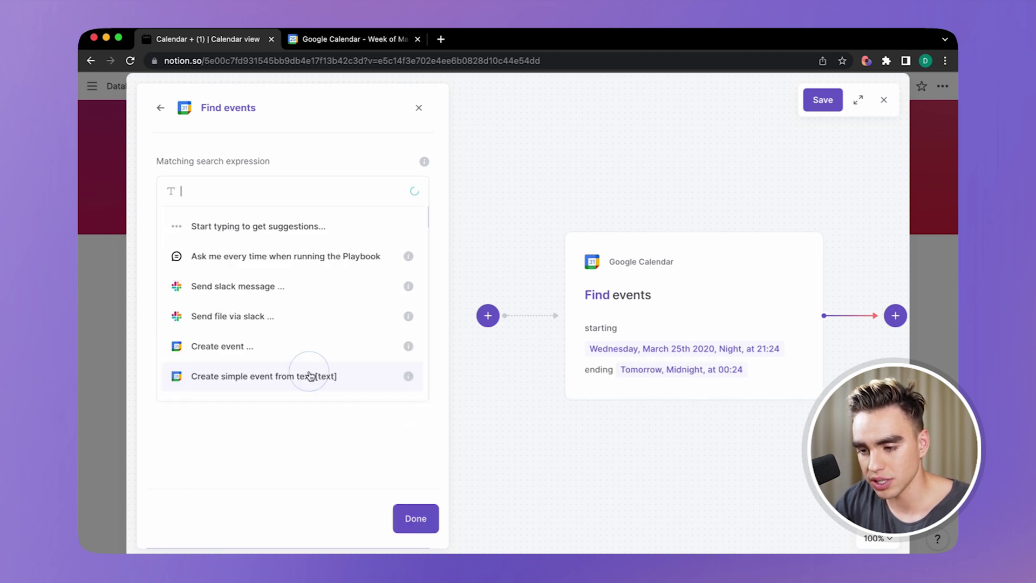
click(392, 471)
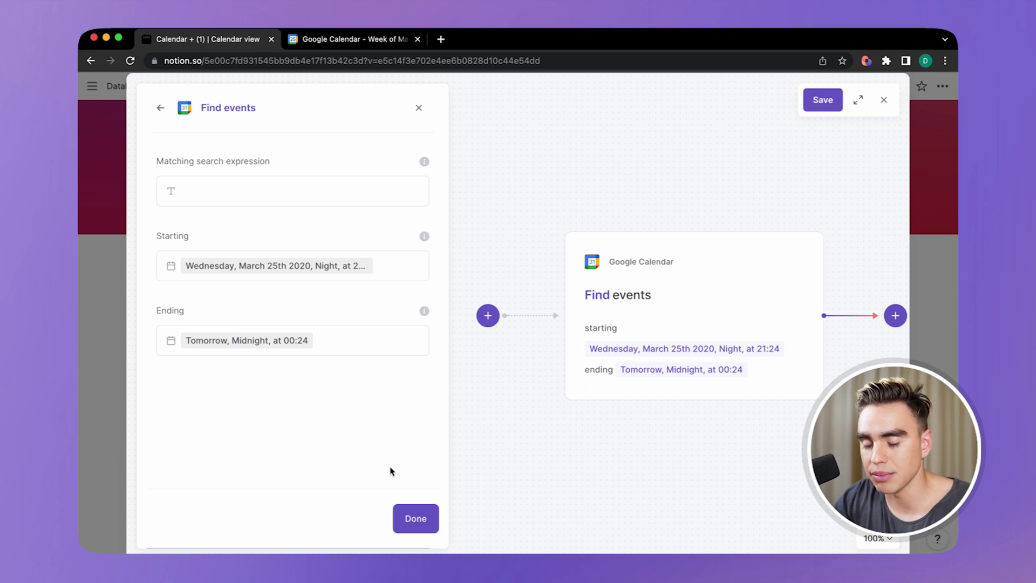
Reopen the Bardeen editor with ⌥B and clear the Find events ending date
click(341, 43)
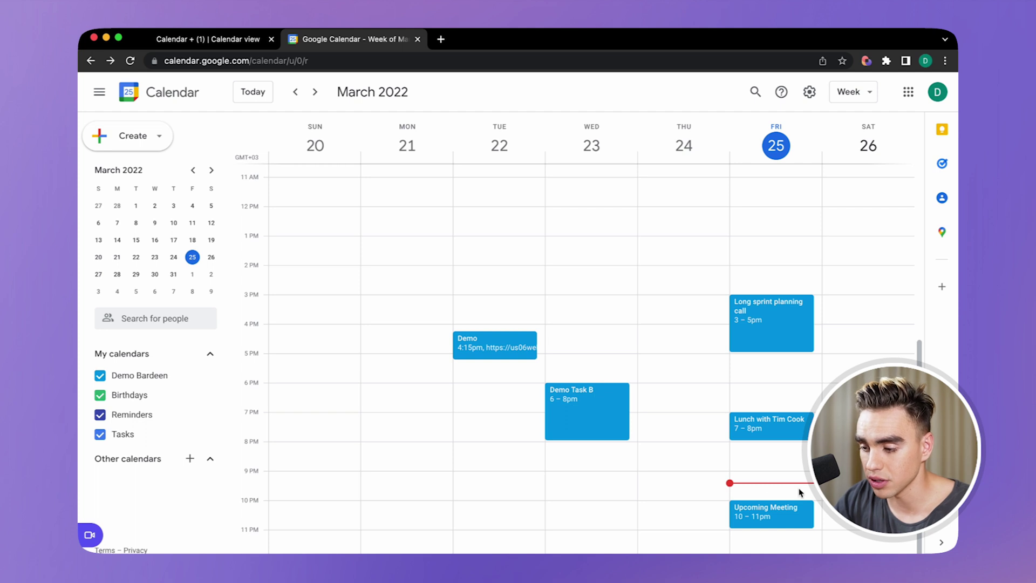
key(alt+b)
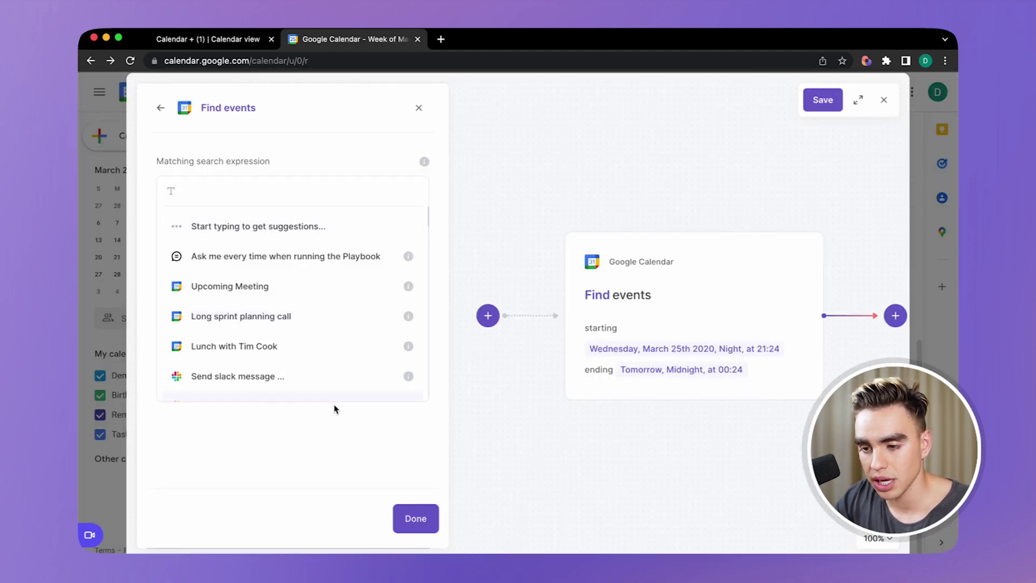
click(338, 410)
click(291, 342)
click(342, 338)
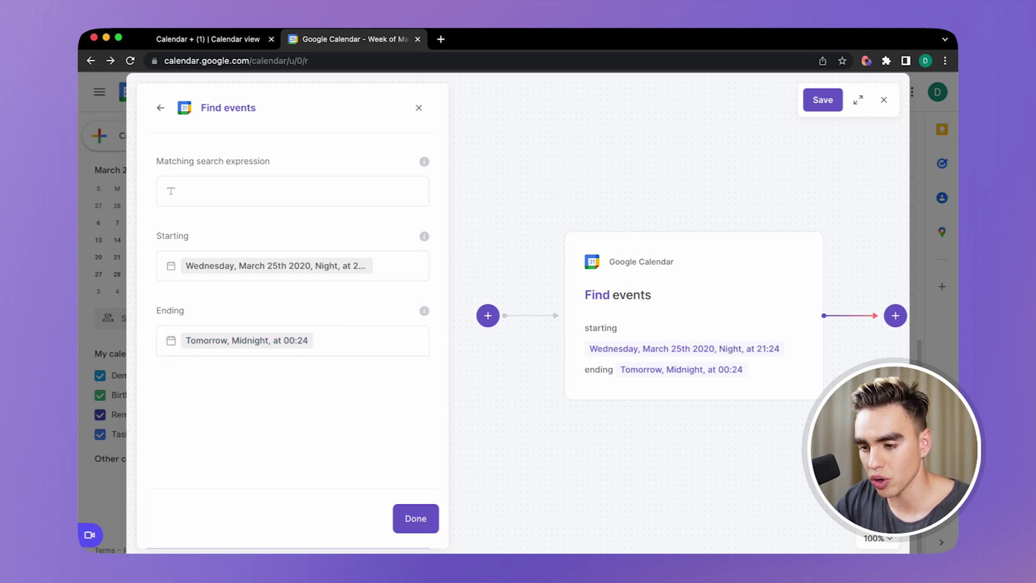
key(BackSpace)
click(181, 191)
Re-enter the ending date as 'in 2 month', removing a misplaced copy, and finish the step
text(in 2 month)
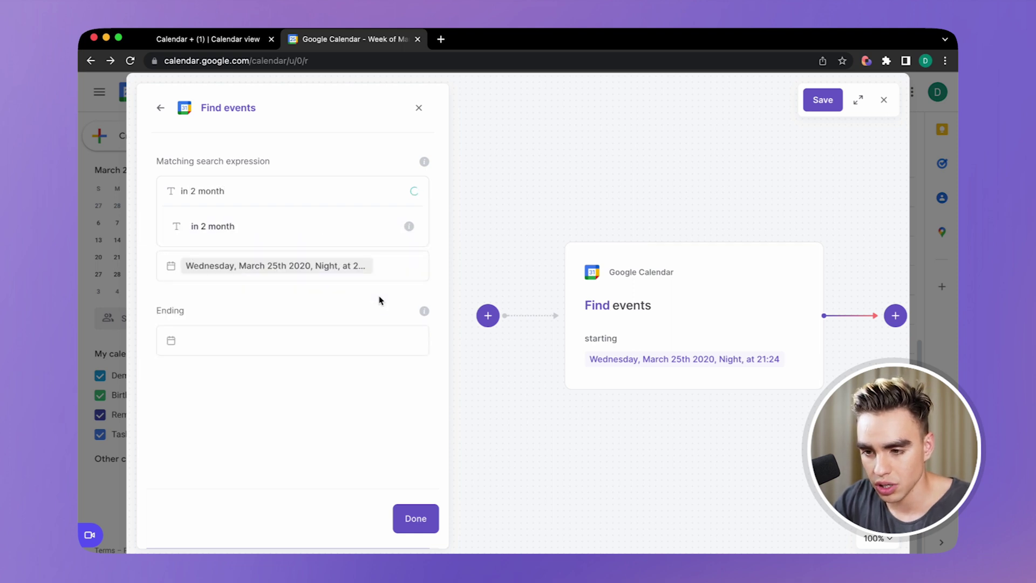
click(306, 227)
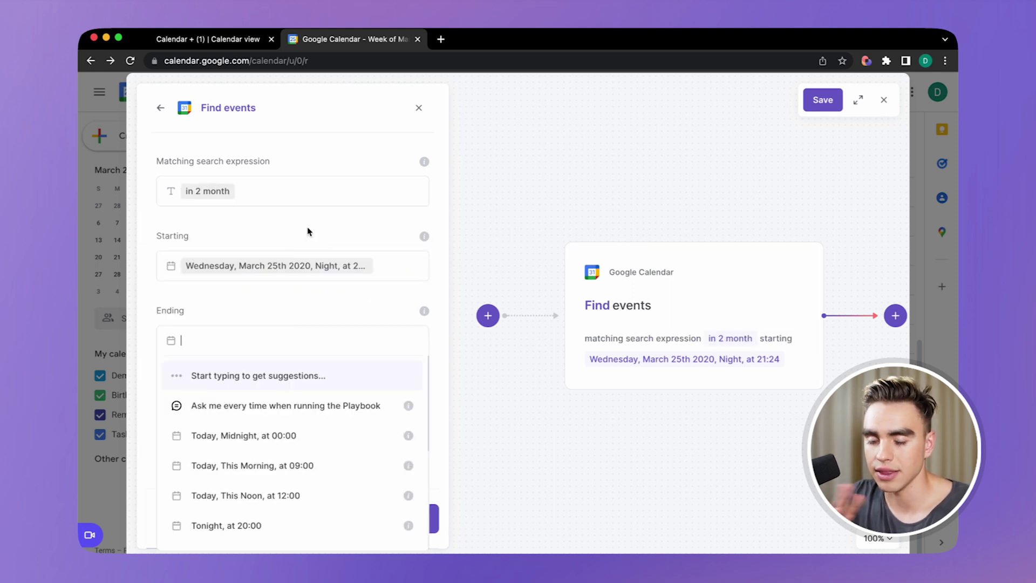
click(312, 146)
click(317, 187)
key(BackSpace)
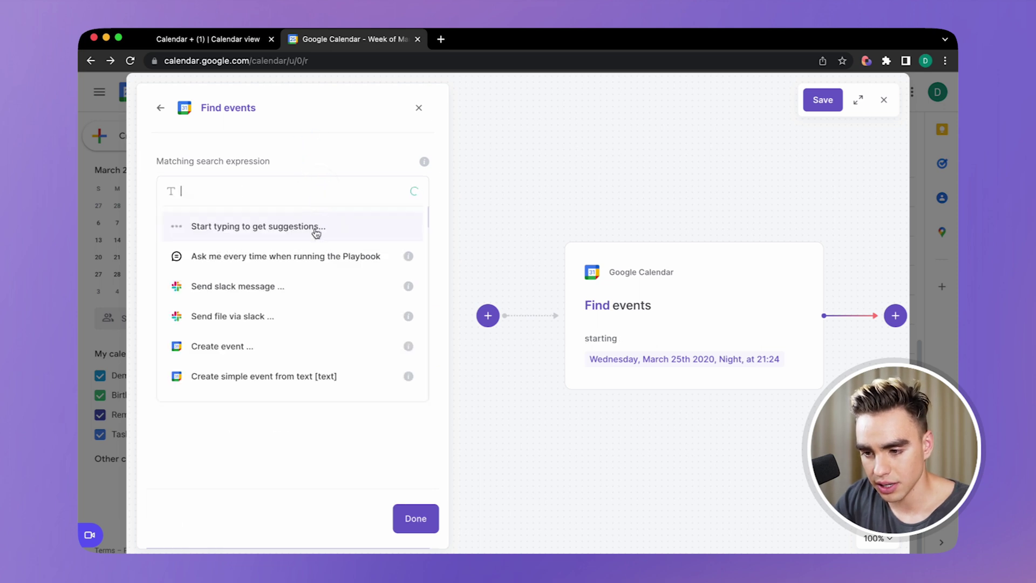
click(325, 460)
click(254, 340)
text(in )
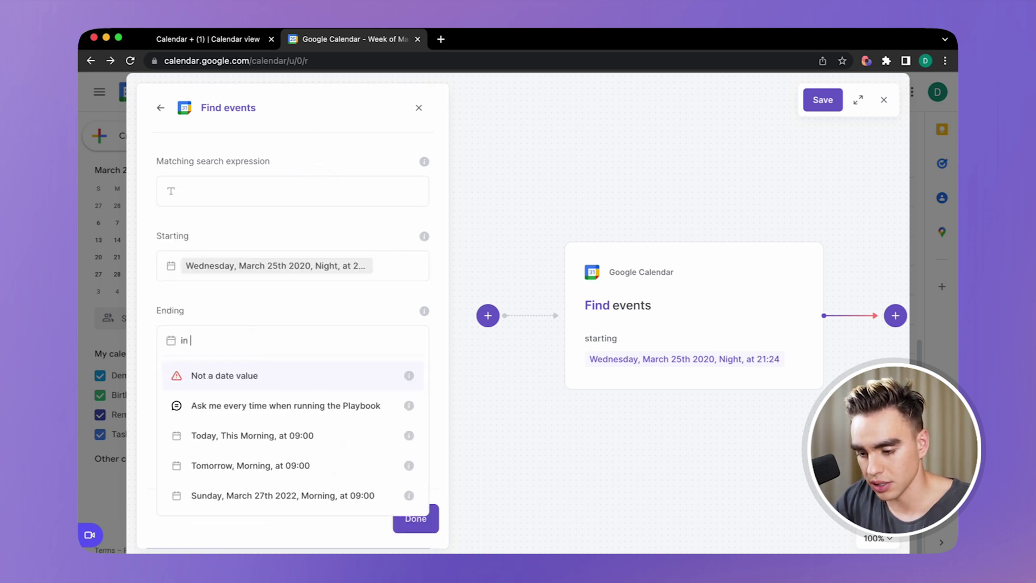
text(2 month)
click(279, 375)
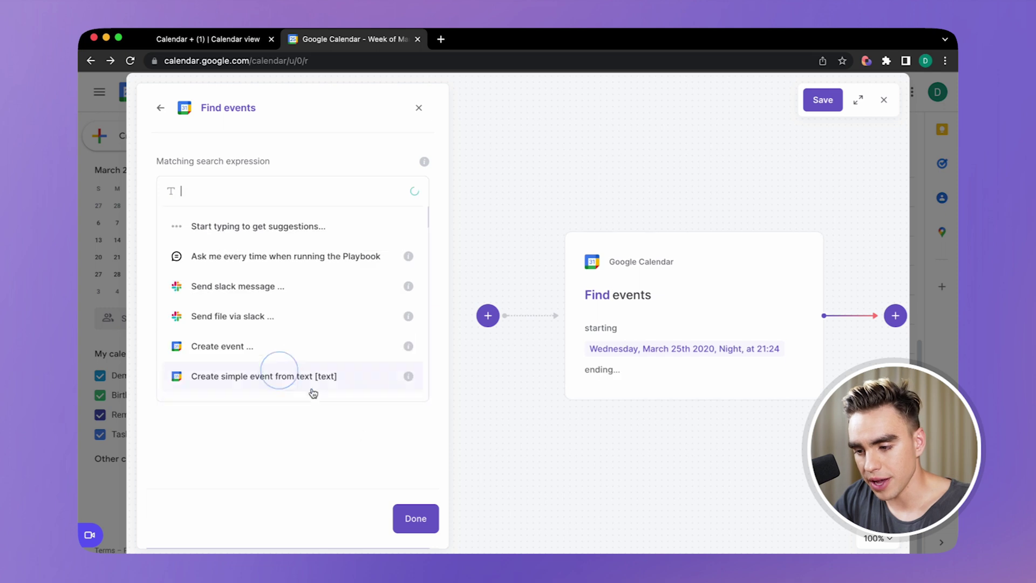
click(416, 518)
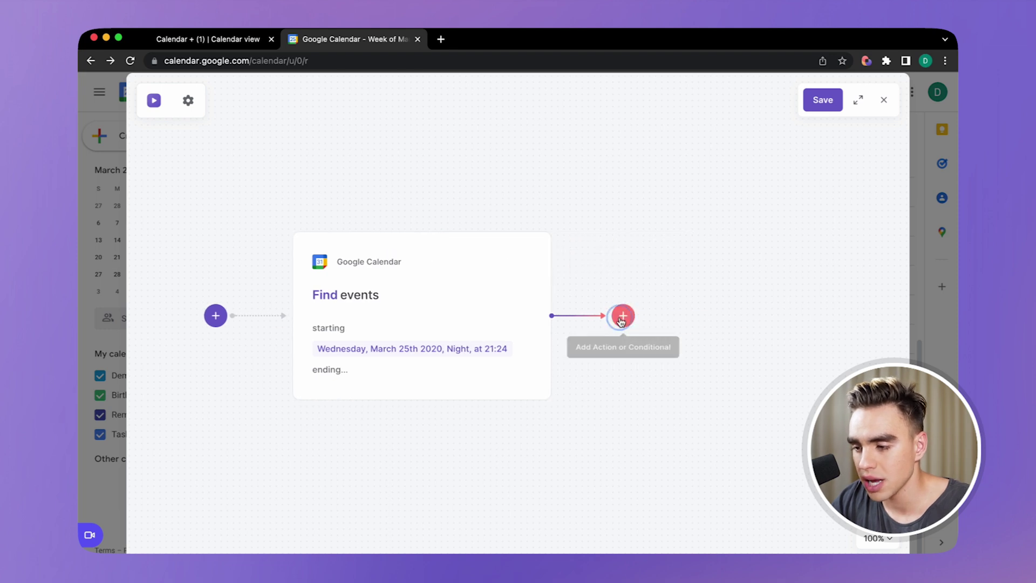
Start a new action after Find events, list the Notion actions, and return to the Notion tab
click(624, 320)
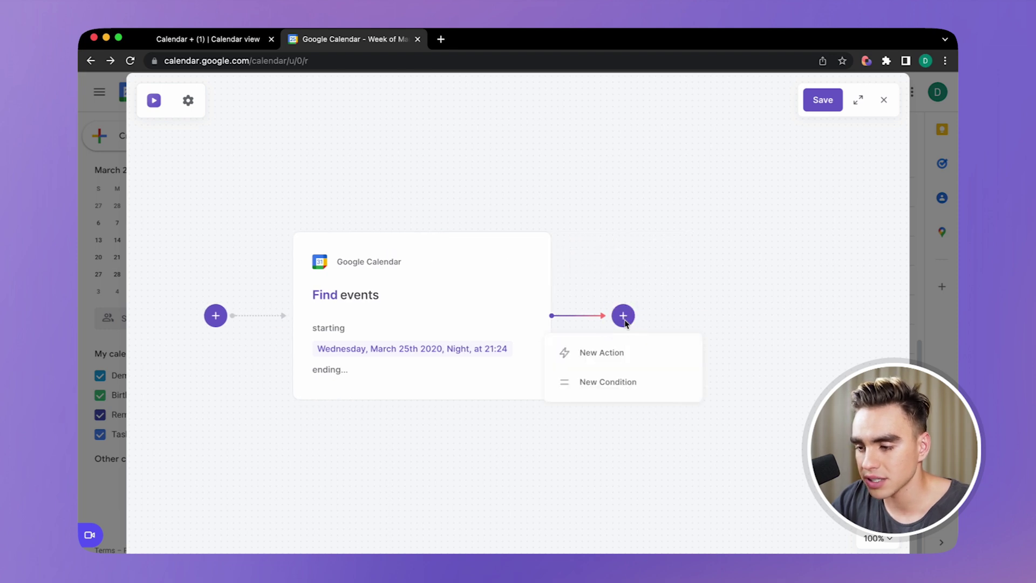
click(651, 354)
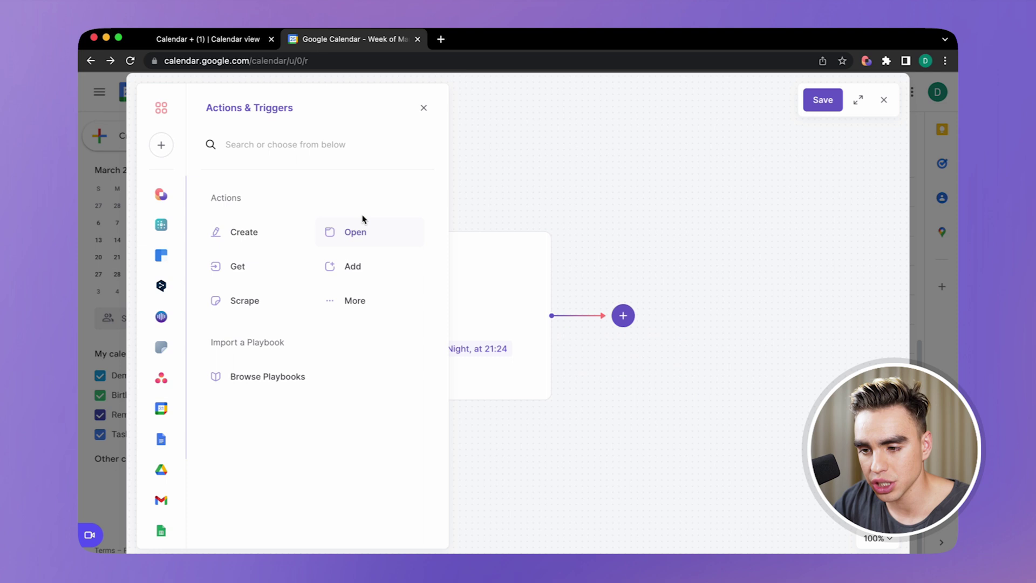
scroll(166, 470, down, 3)
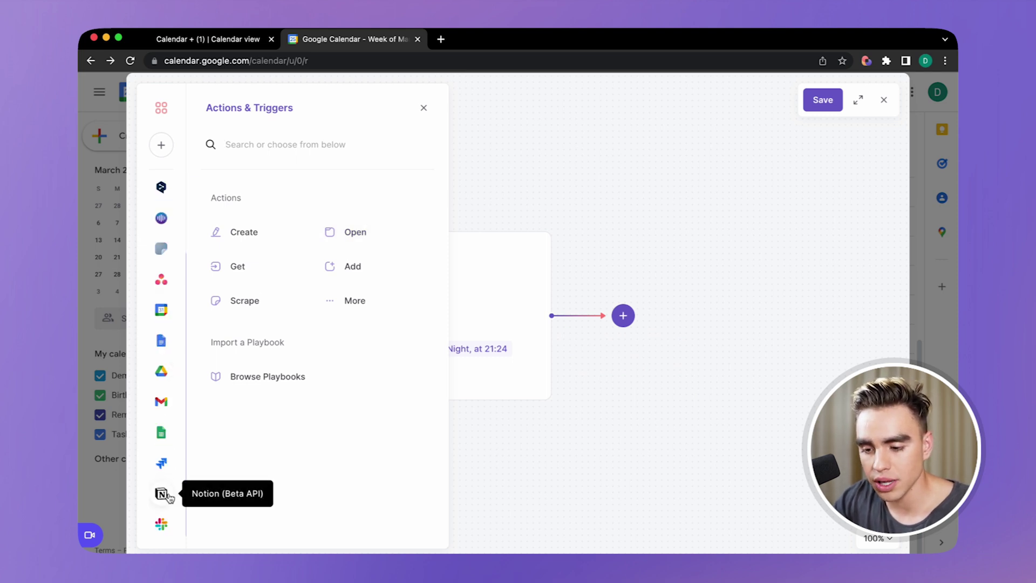
click(167, 496)
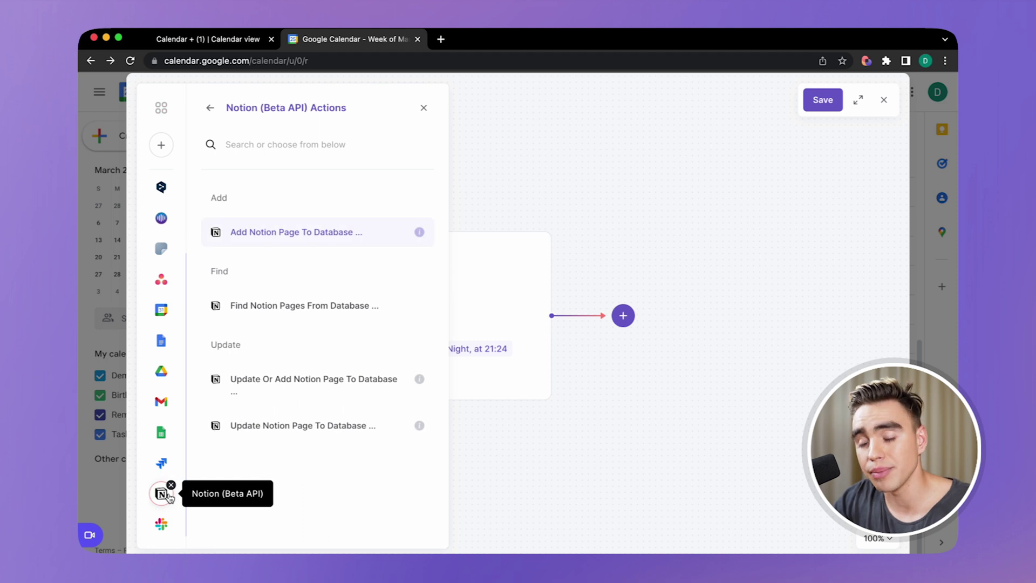
key(super+1)
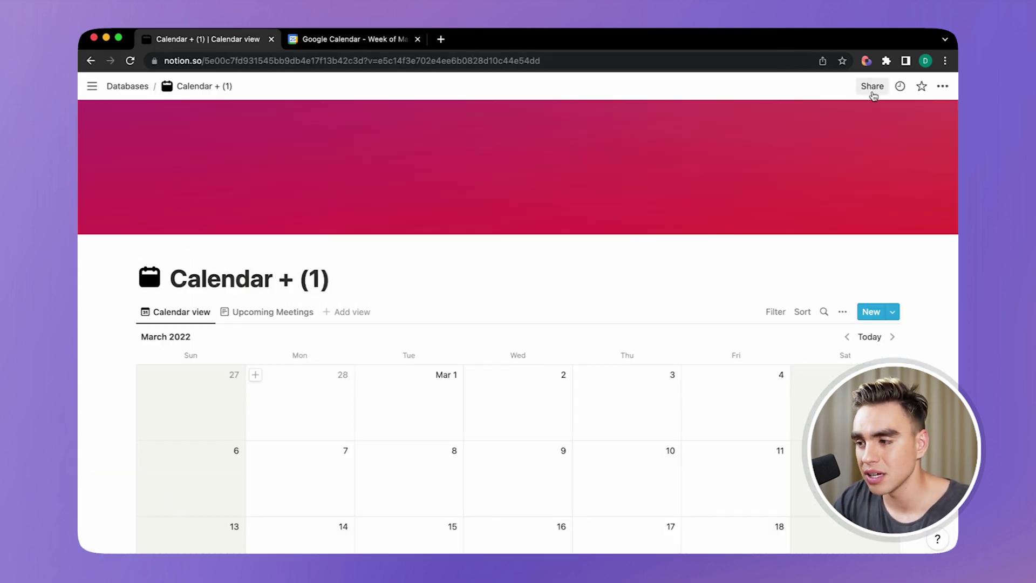
Dismiss the Notion Share popup and reopen Bardeen with ⌥B on the Notion (Beta API) actions
click(873, 86)
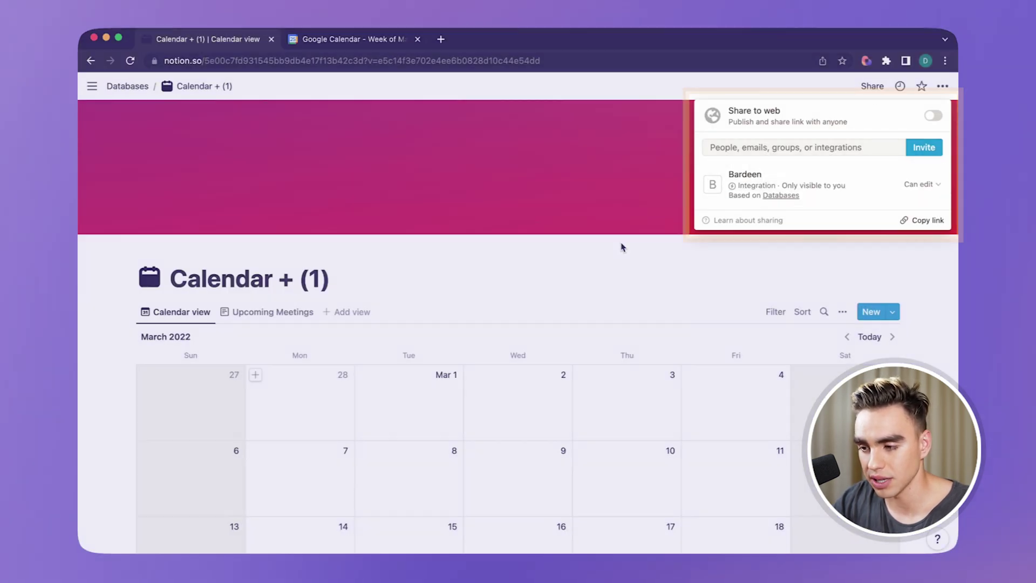
click(621, 252)
key(alt)
key(alt+b)
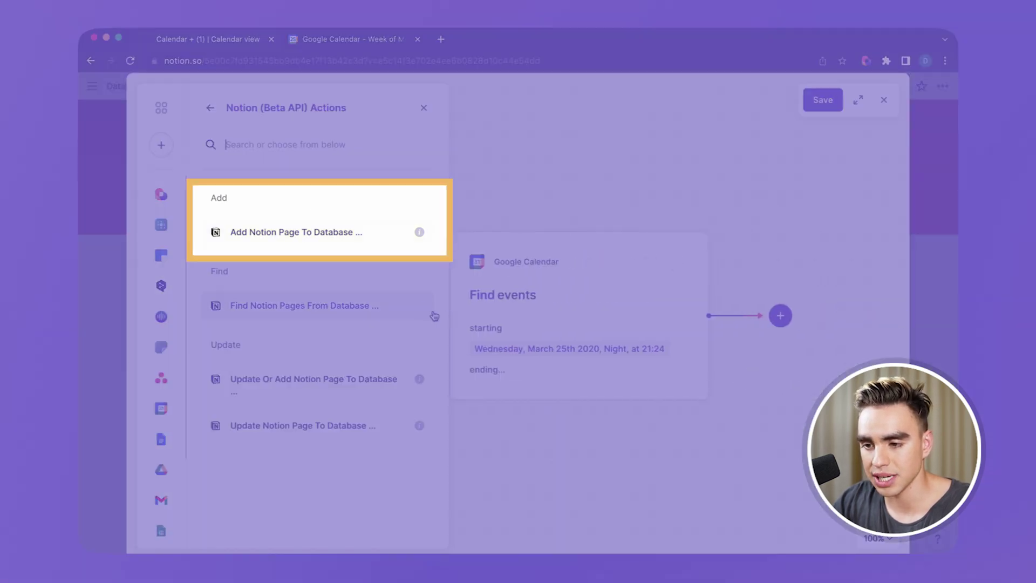
Add an Add Notion Page To Database step targeting Calendar + (1) with custom field mapping
click(292, 233)
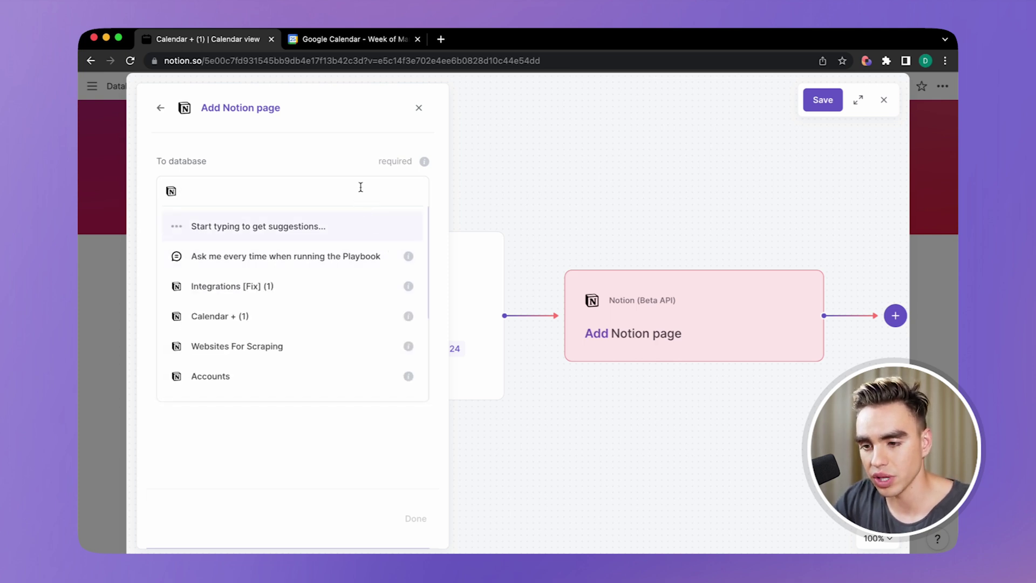
click(318, 316)
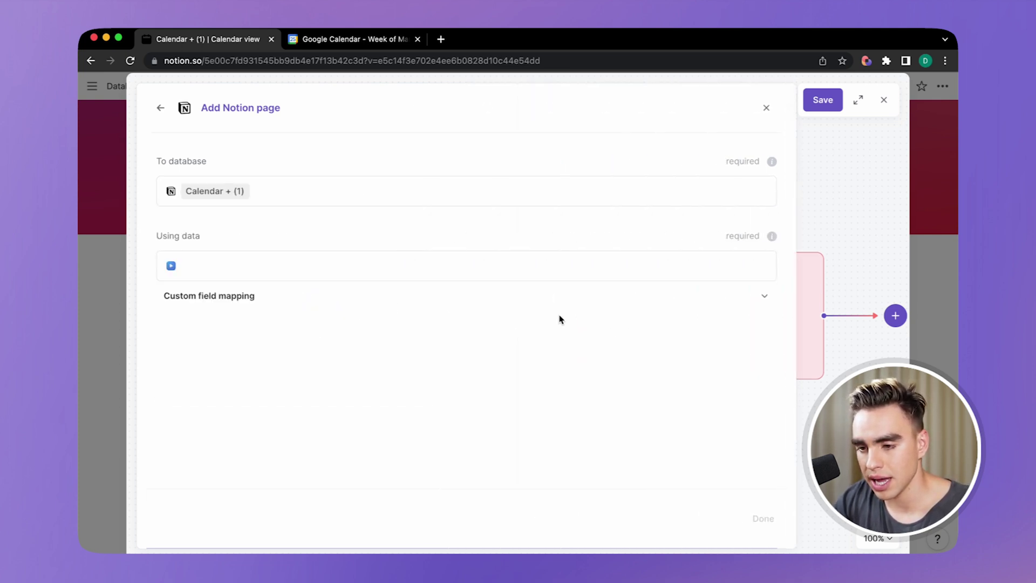
click(551, 304)
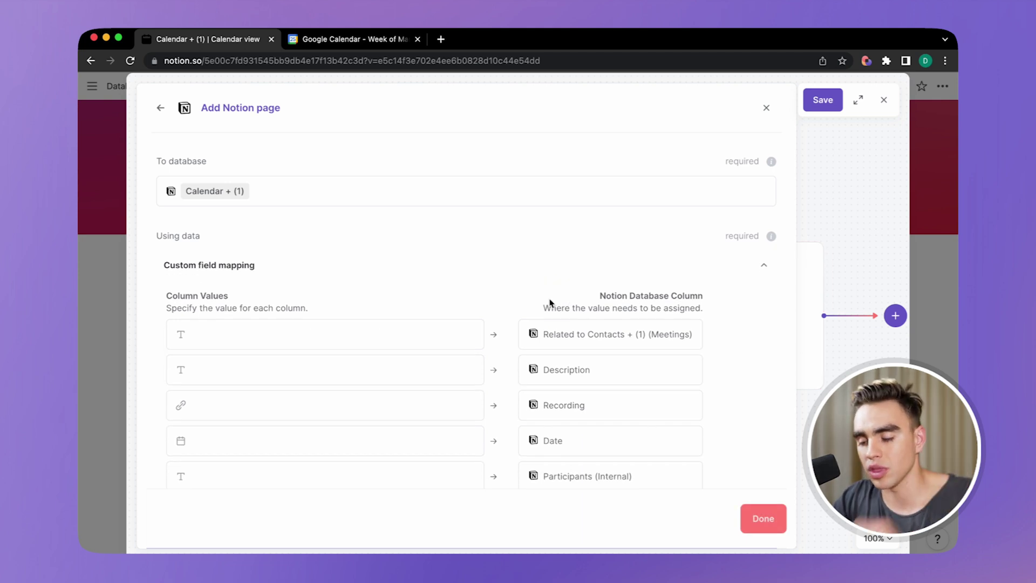
scroll(549, 302, down, 3)
Map the event Summary to Name and the Join meeting link to Meeting Link
click(392, 445)
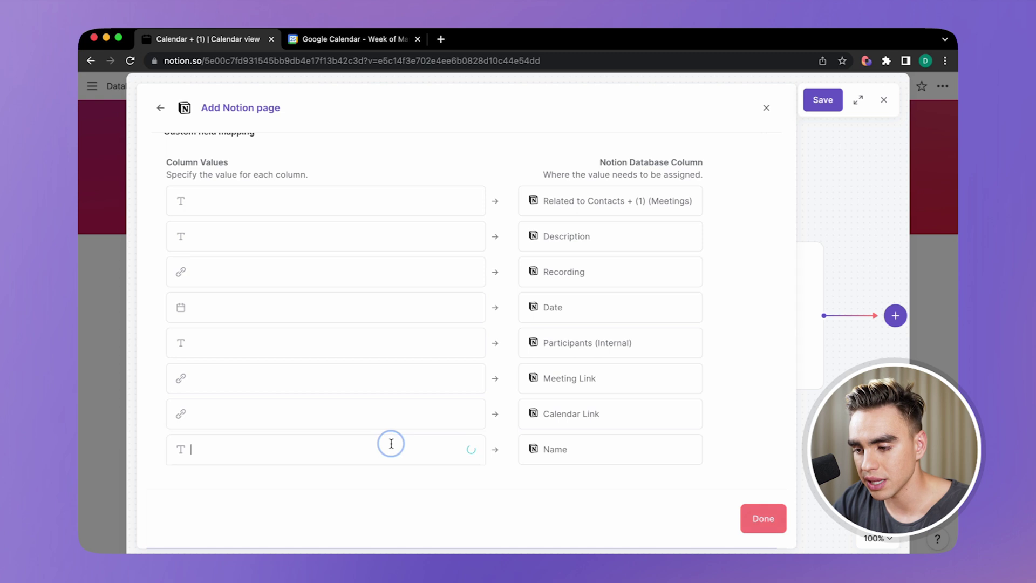
click(416, 322)
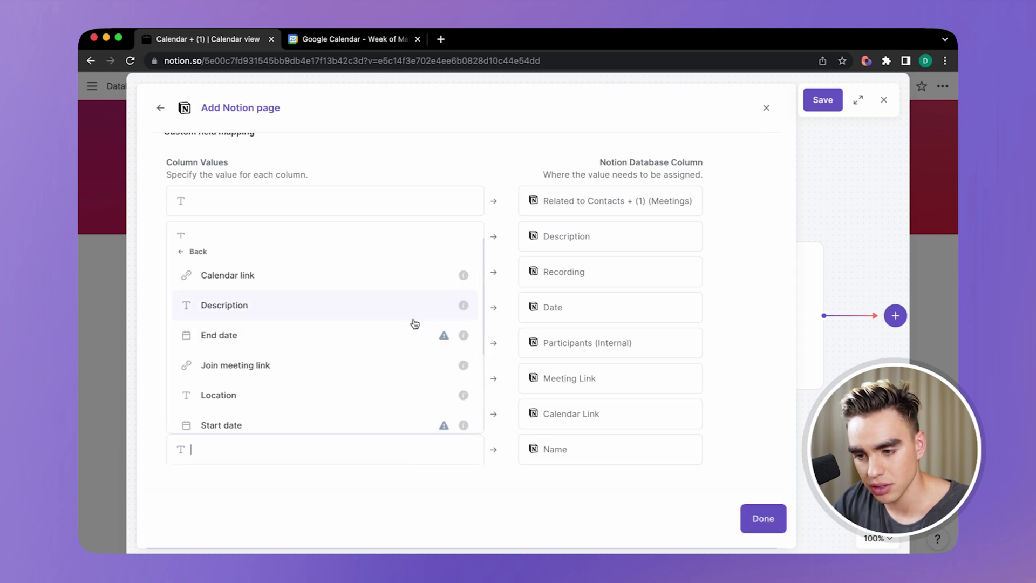
scroll(403, 354, down, 3)
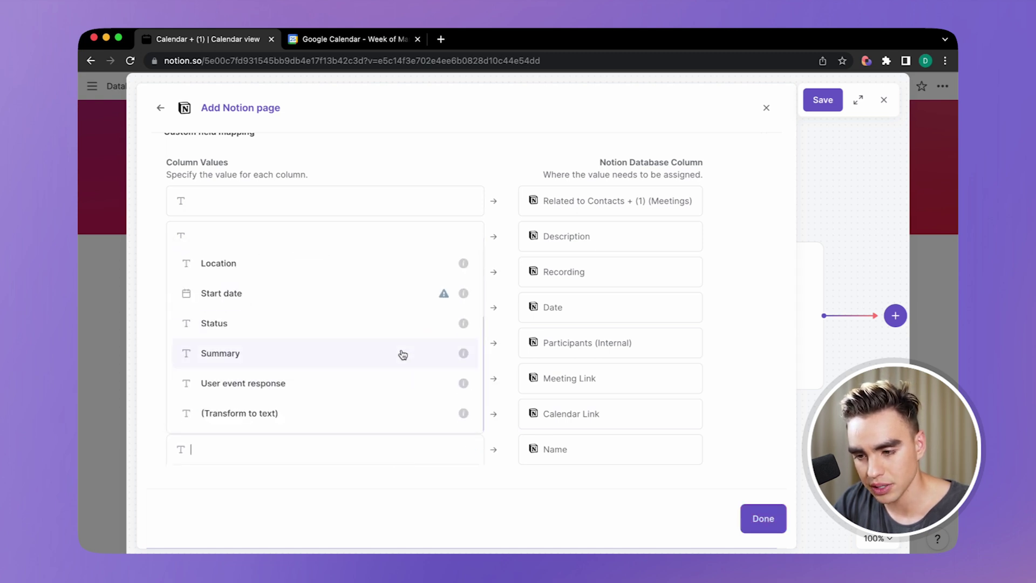
click(403, 354)
click(404, 375)
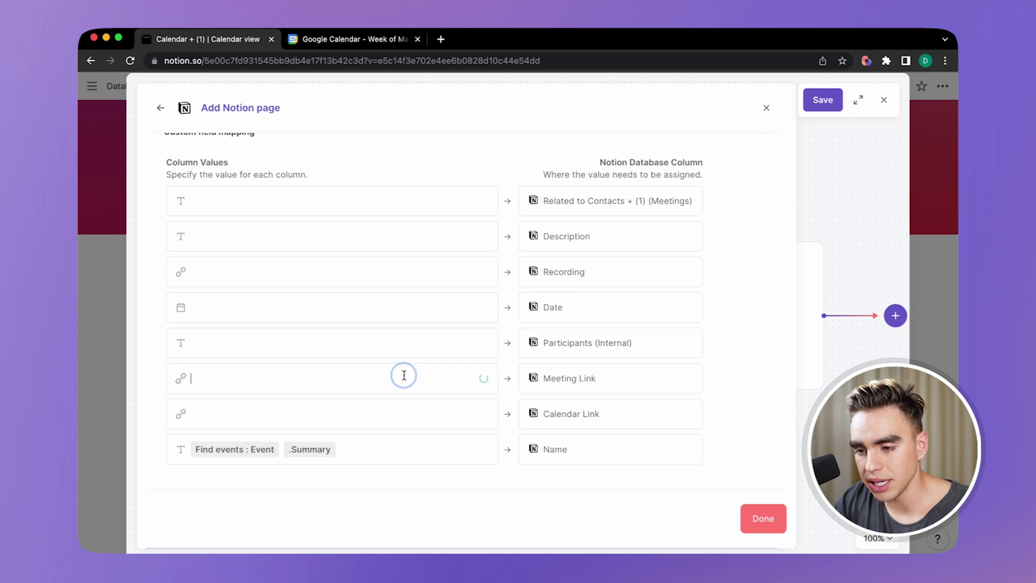
click(304, 253)
scroll(386, 278, down, 1)
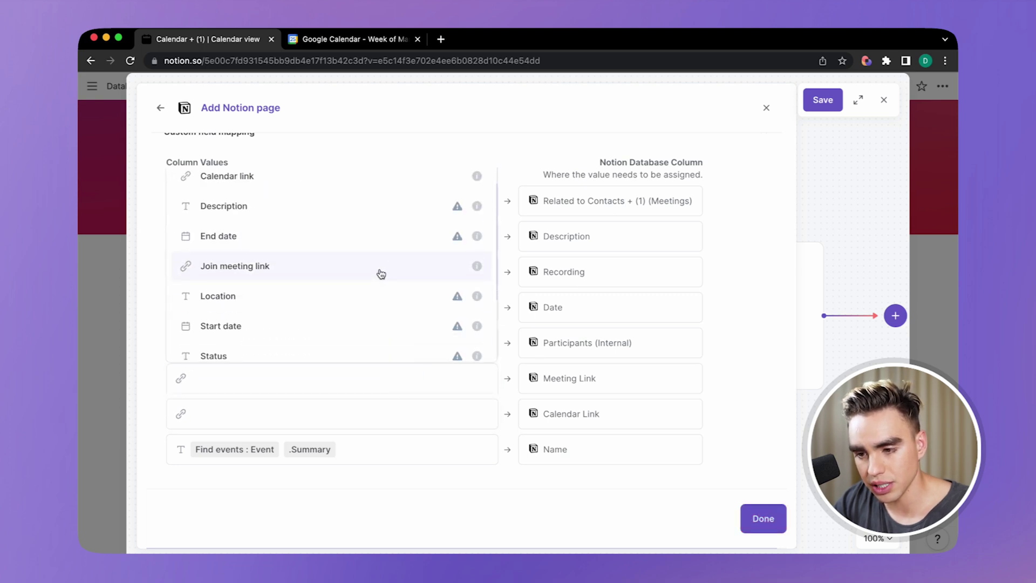
click(382, 274)
Map the event Start date into the Date column
click(442, 315)
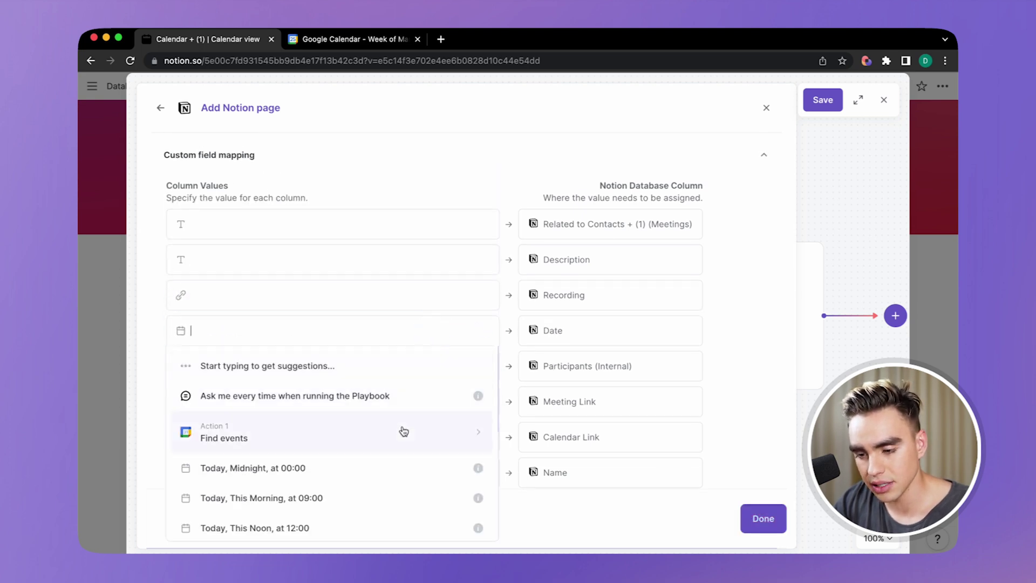
click(404, 431)
scroll(393, 453, down, 1)
click(383, 465)
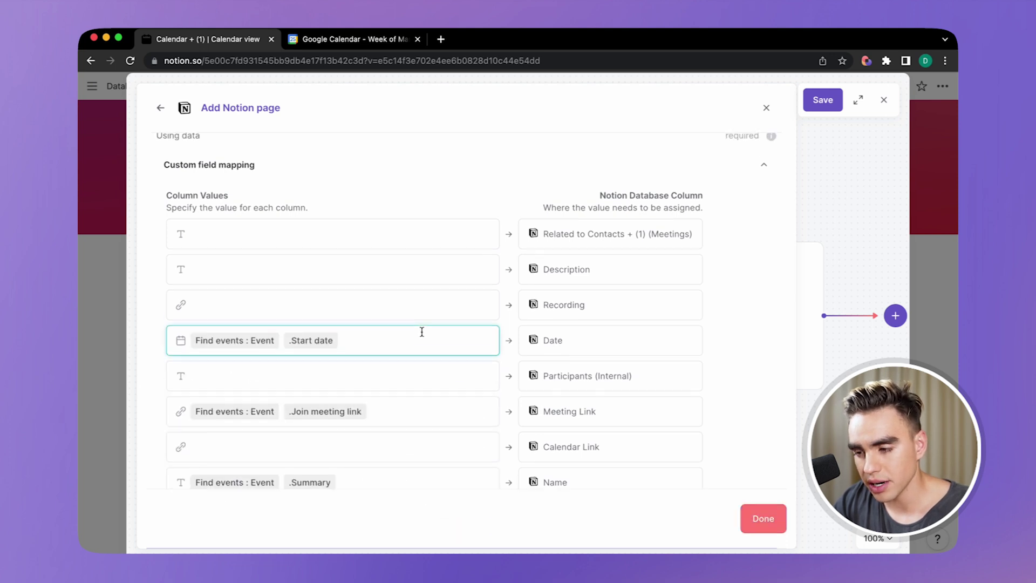
scroll(422, 331, up, 1)
click(422, 330)
scroll(422, 331, down, 1)
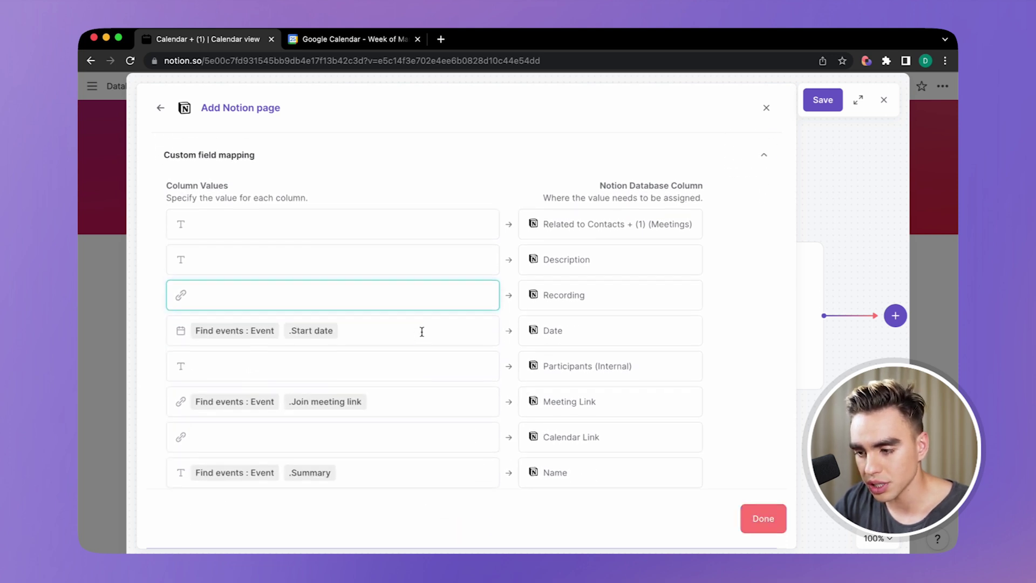
scroll(421, 331, up, 1)
scroll(421, 388, down, 3)
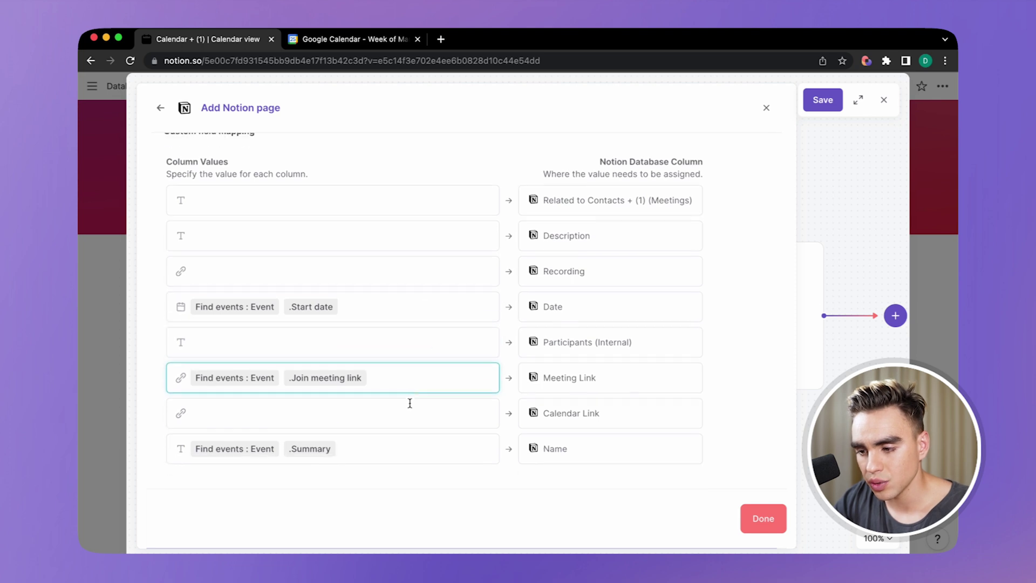
Map the event Calendar link into Calendar Link and finish the step
click(409, 409)
click(378, 286)
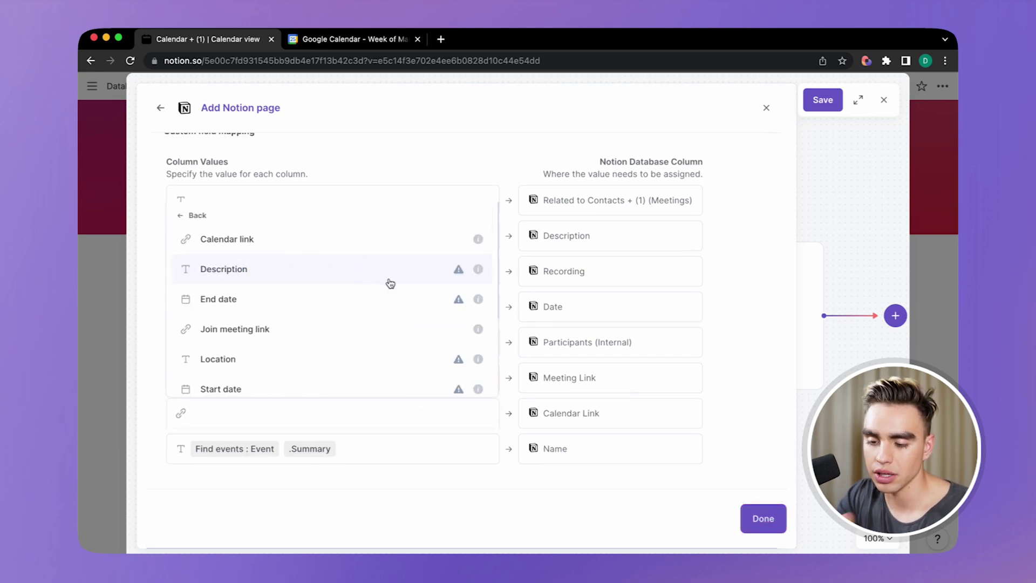
scroll(390, 283, down, 5)
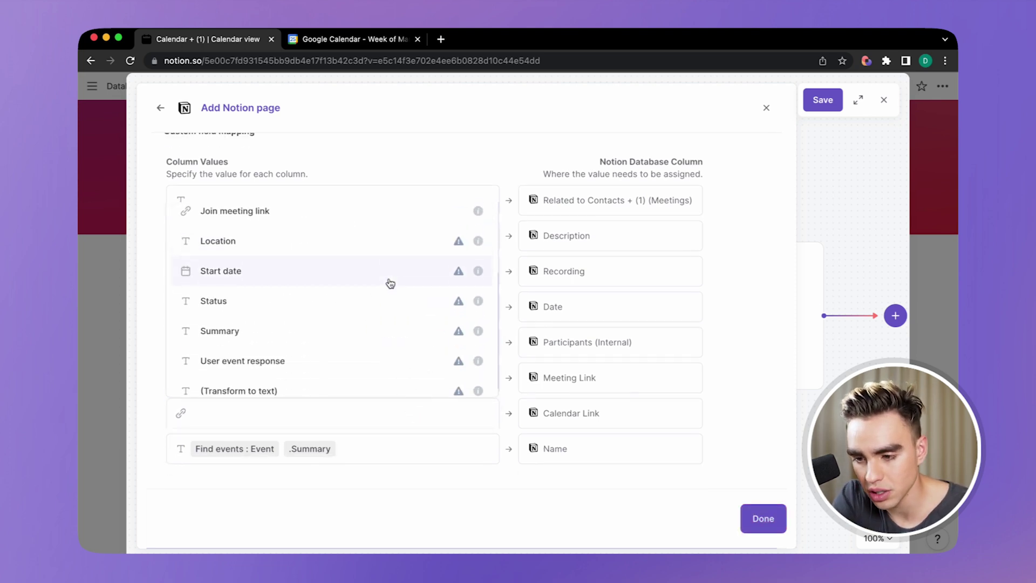
scroll(390, 283, up, 3)
scroll(372, 270, up, 2)
click(346, 246)
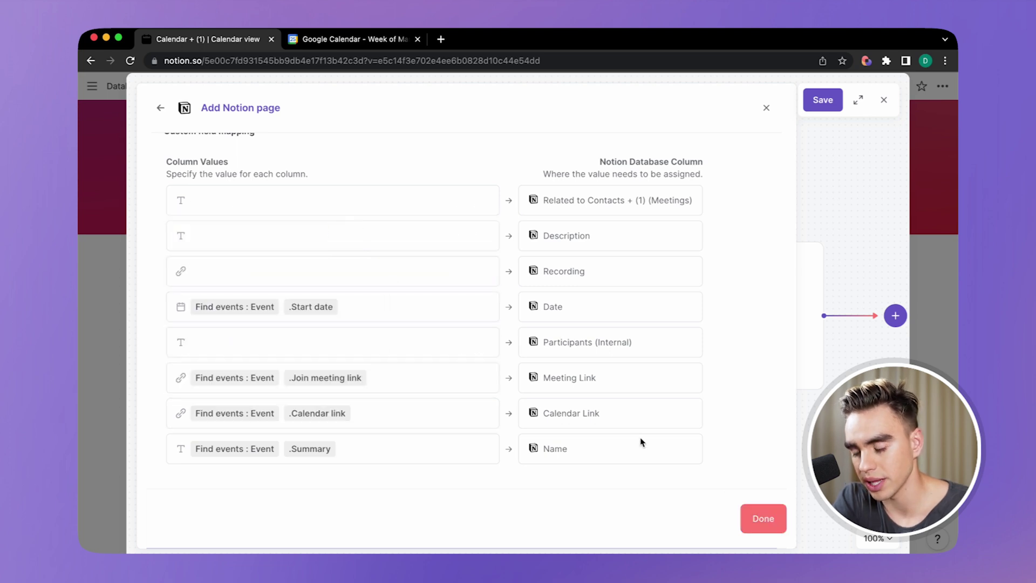
click(758, 518)
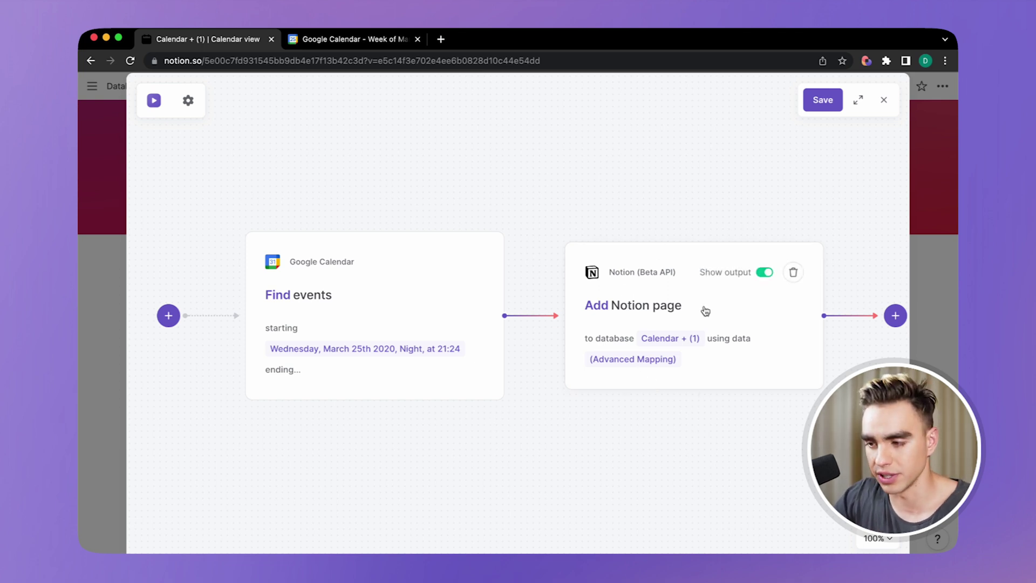
Save the playbook as 'Transfer Calendar to Notion' and run it from My Playbooks
click(823, 100)
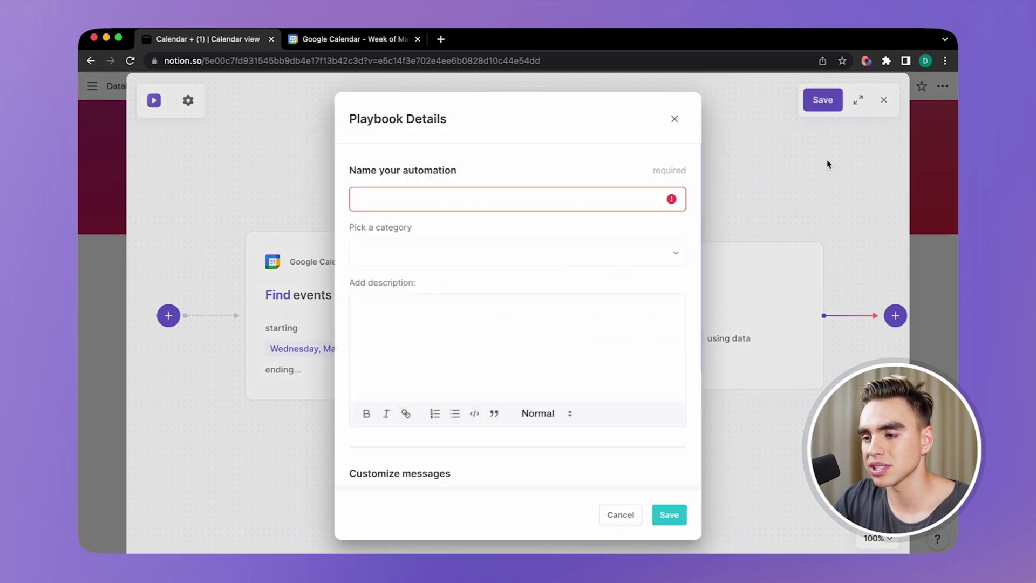
click(607, 190)
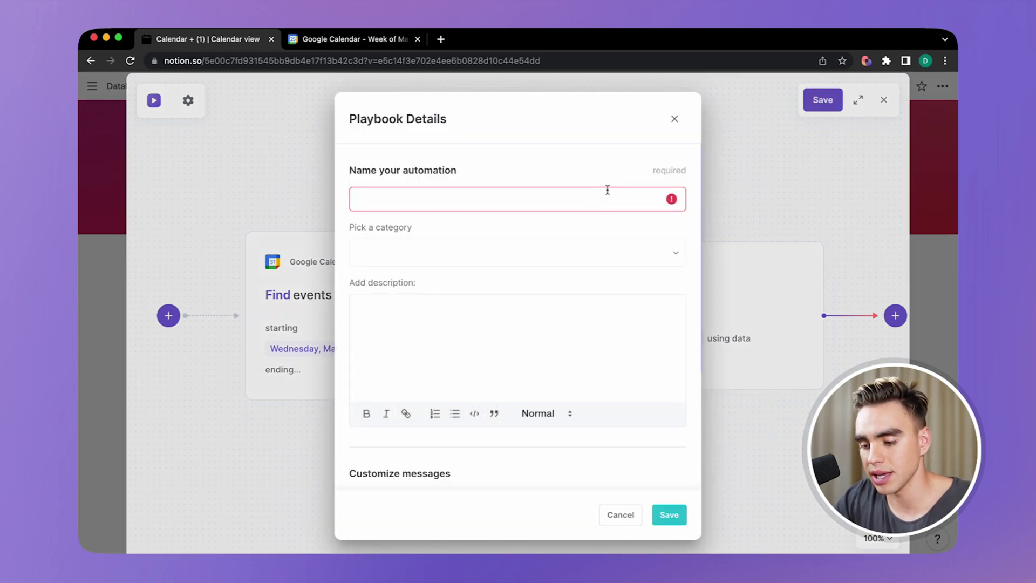
text(Transfer Calendar to Notion)
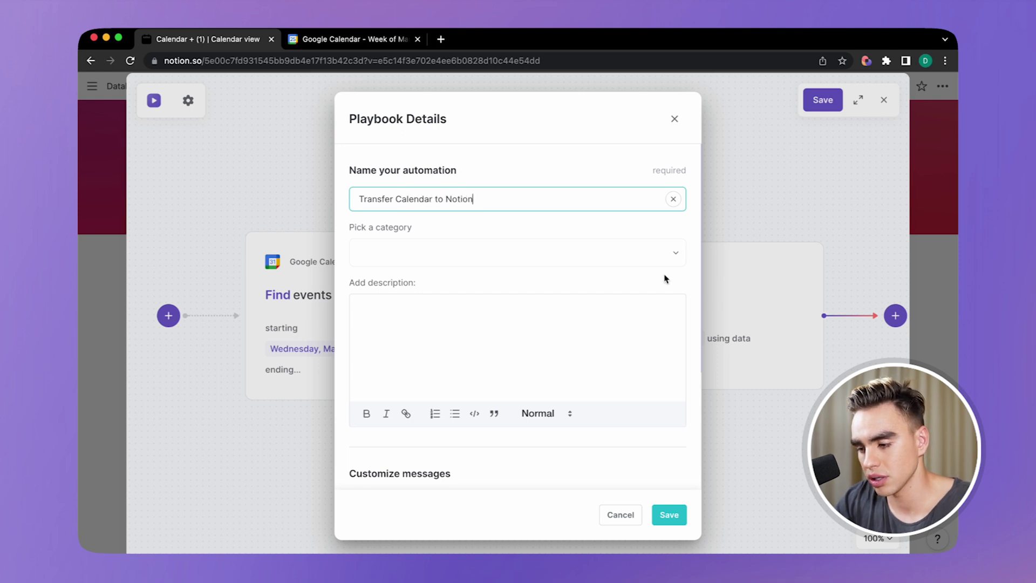
click(669, 515)
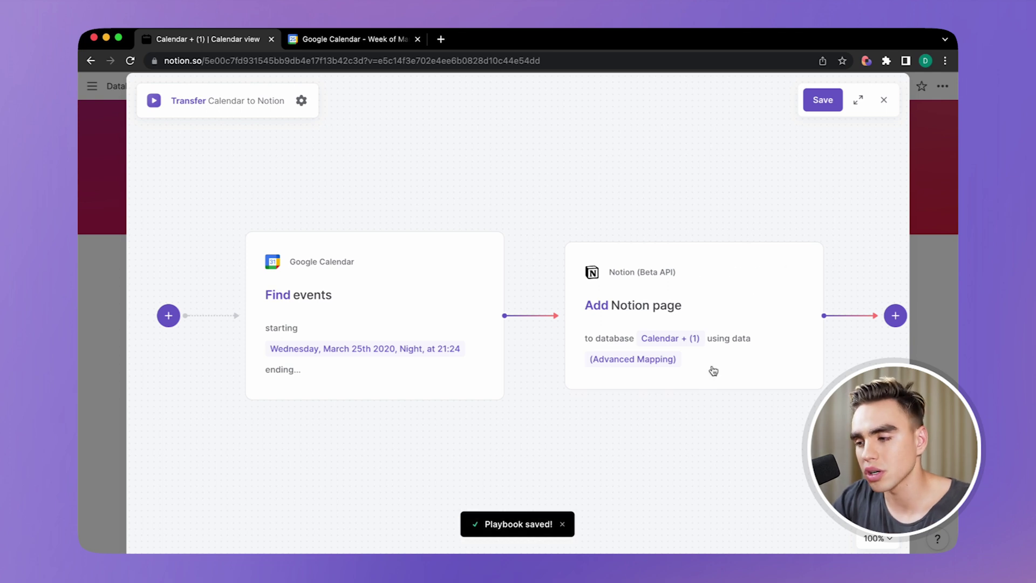
click(884, 103)
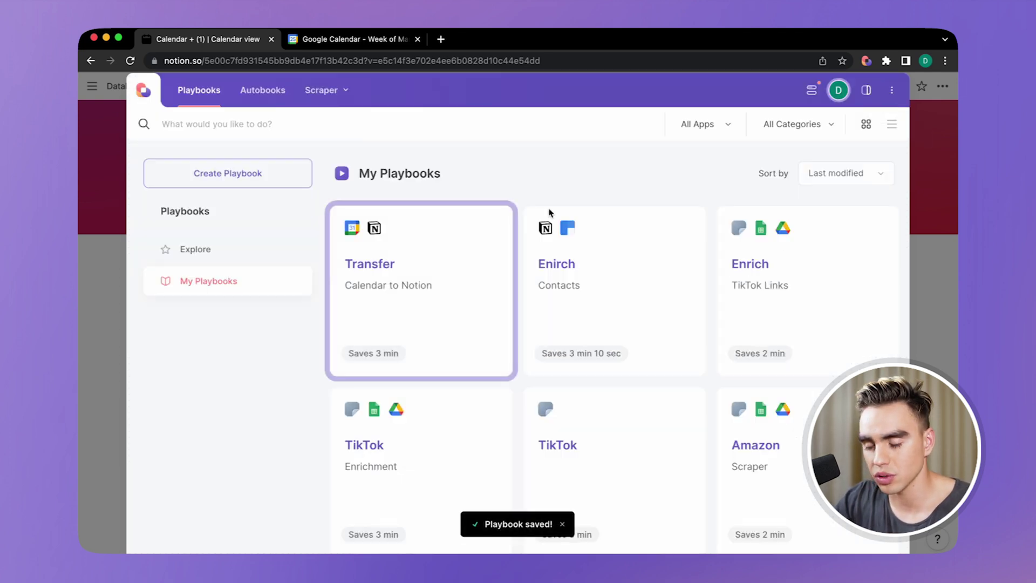
click(459, 284)
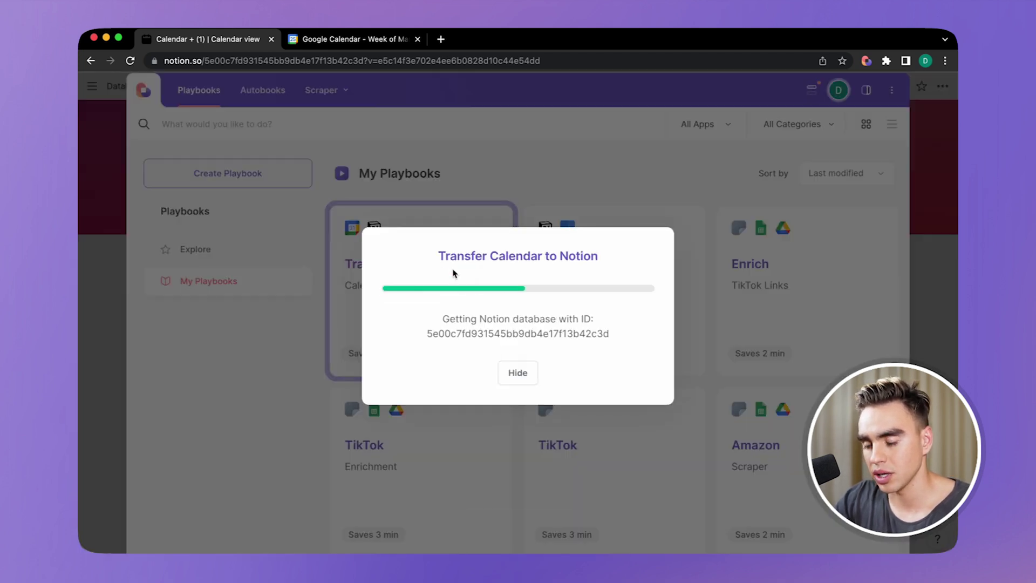
key(alt+b)
scroll(470, 426, down, 5)
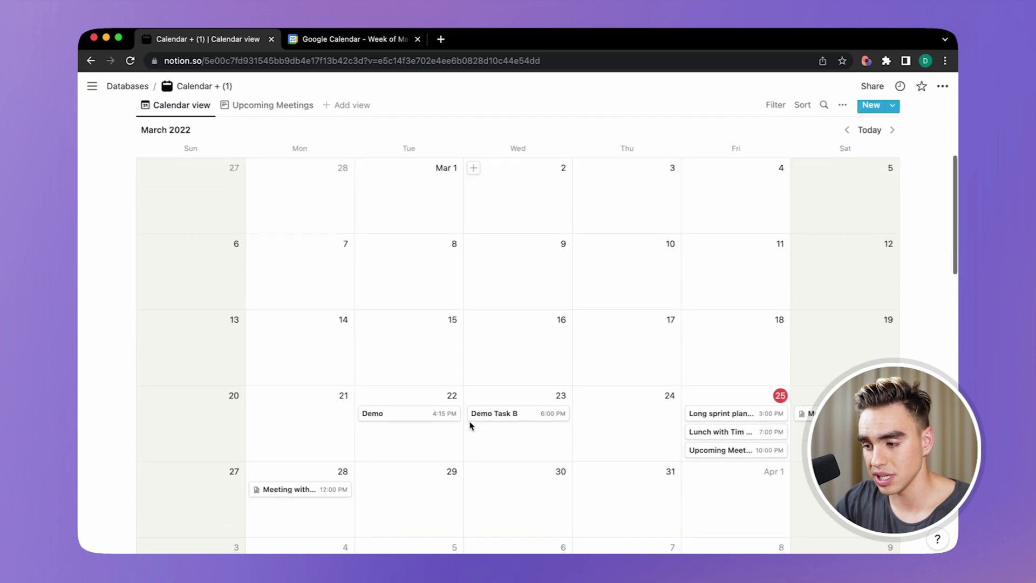
scroll(469, 426, down, 3)
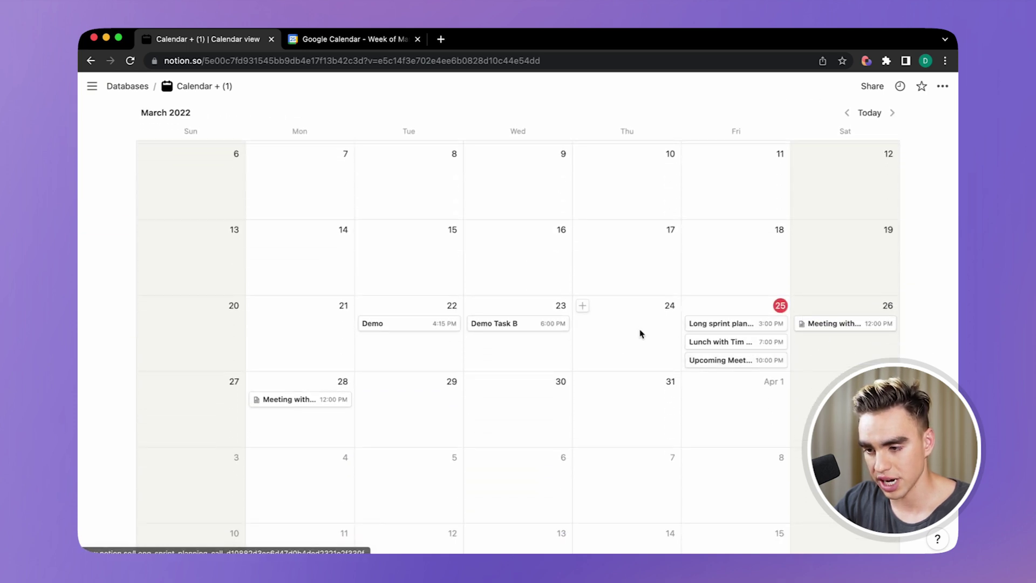
scroll(702, 348, up, 2)
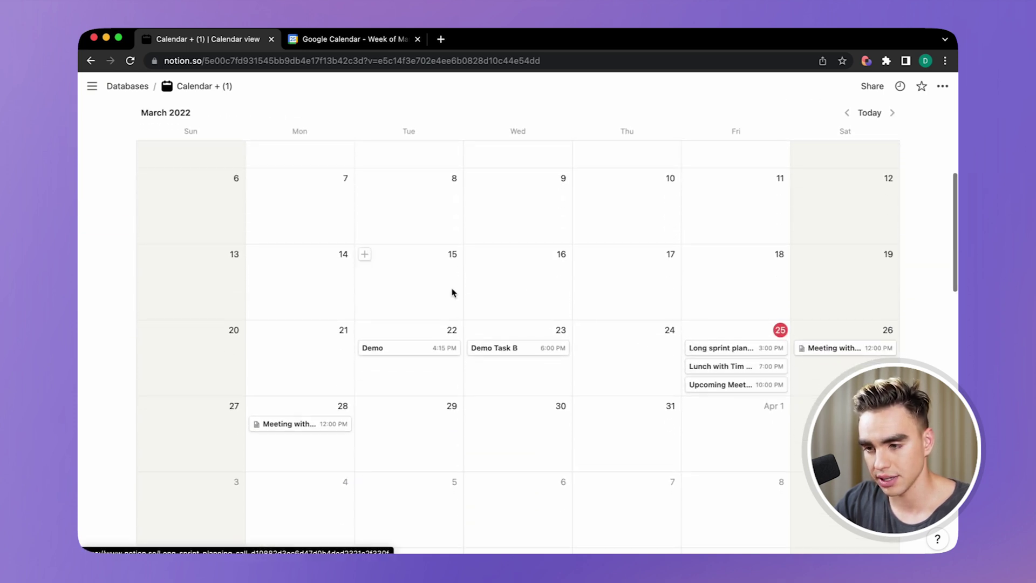
scroll(448, 292, up, 5)
click(269, 315)
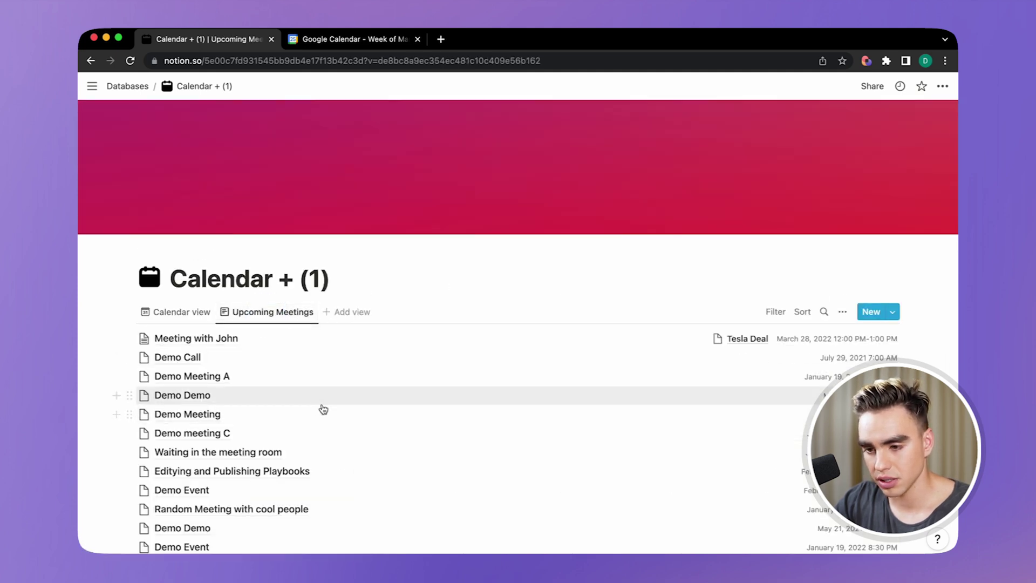
scroll(364, 433, down, 5)
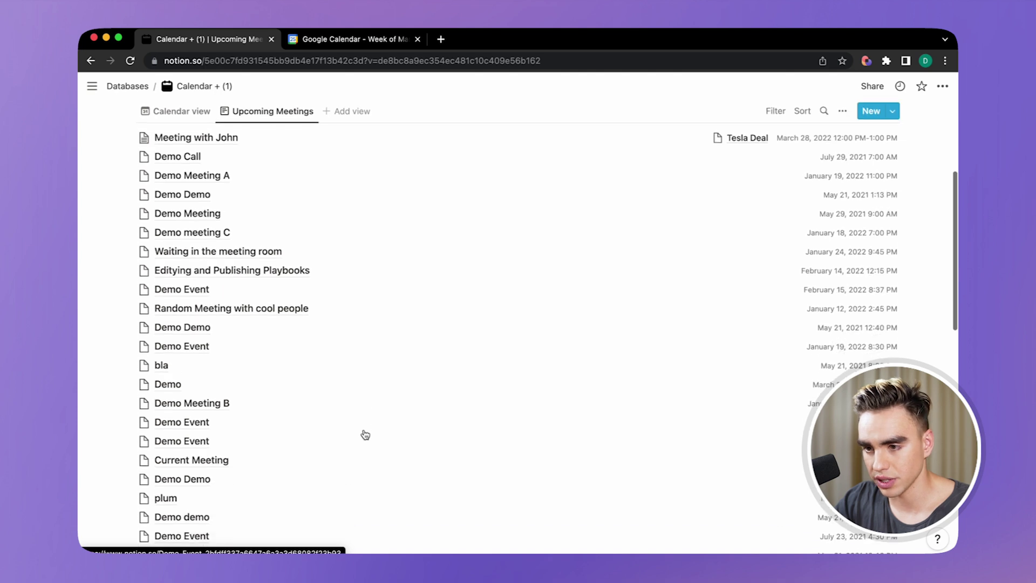
scroll(364, 433, down, 3)
scroll(364, 433, up, 2)
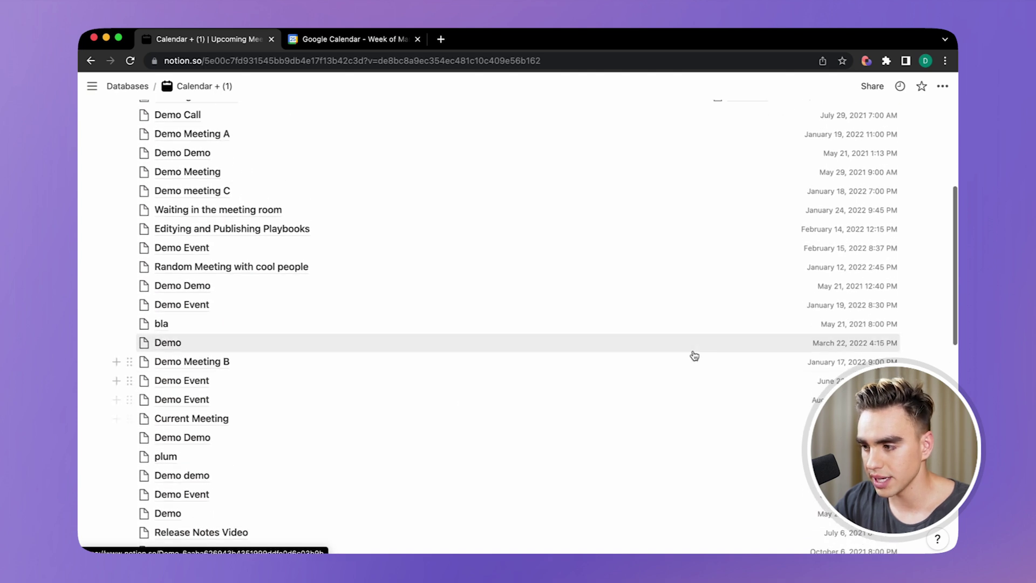
scroll(694, 355, up, 4)
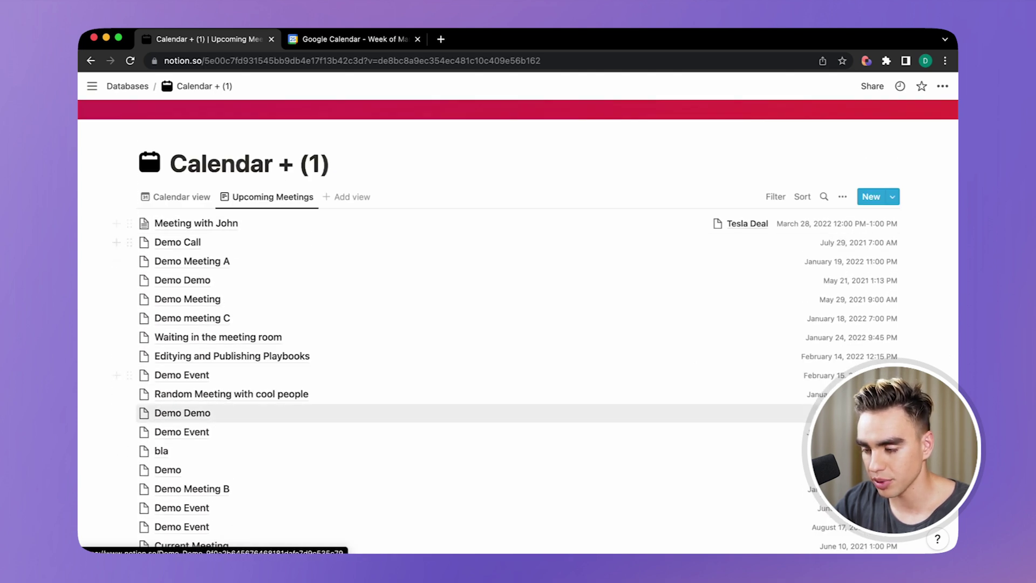
scroll(426, 371, down, 15)
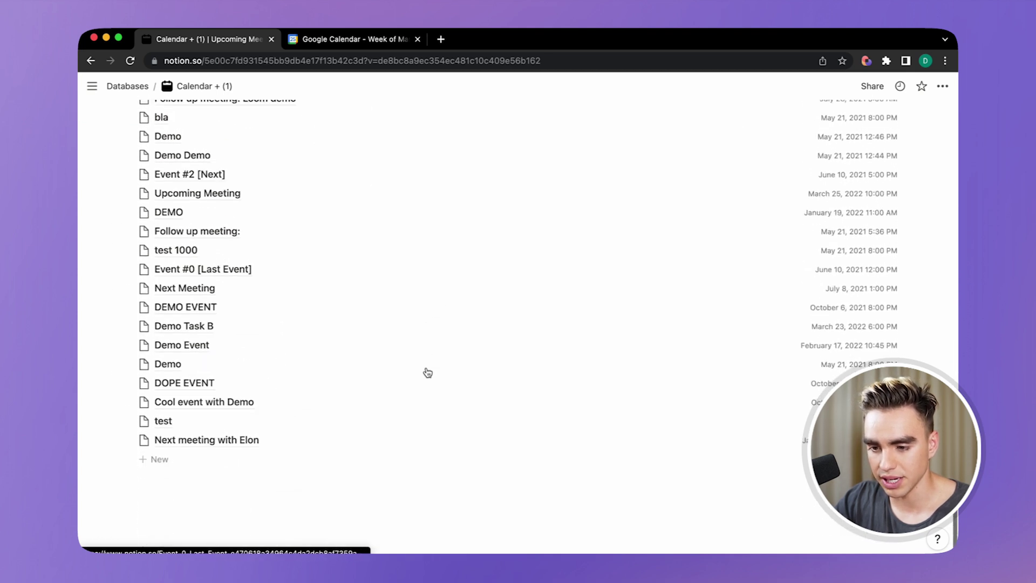
scroll(428, 372, down, 1)
scroll(428, 372, down, 3)
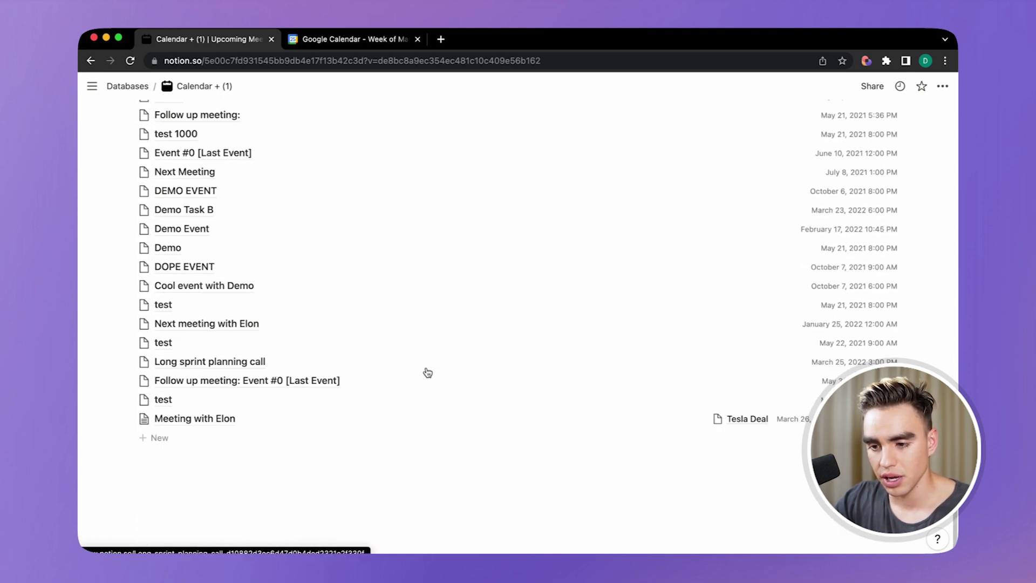
scroll(245, 268, up, 10)
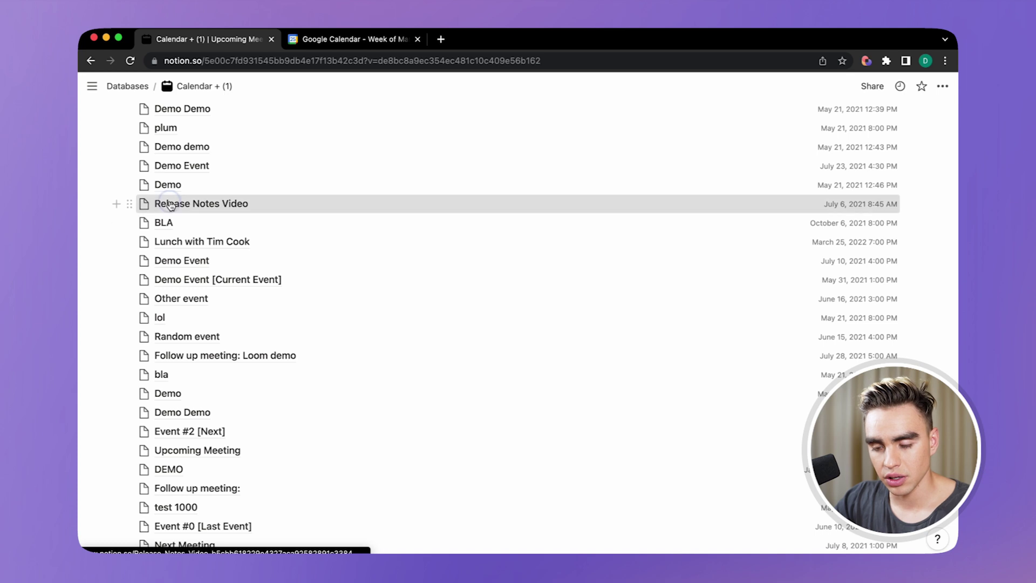
click(241, 206)
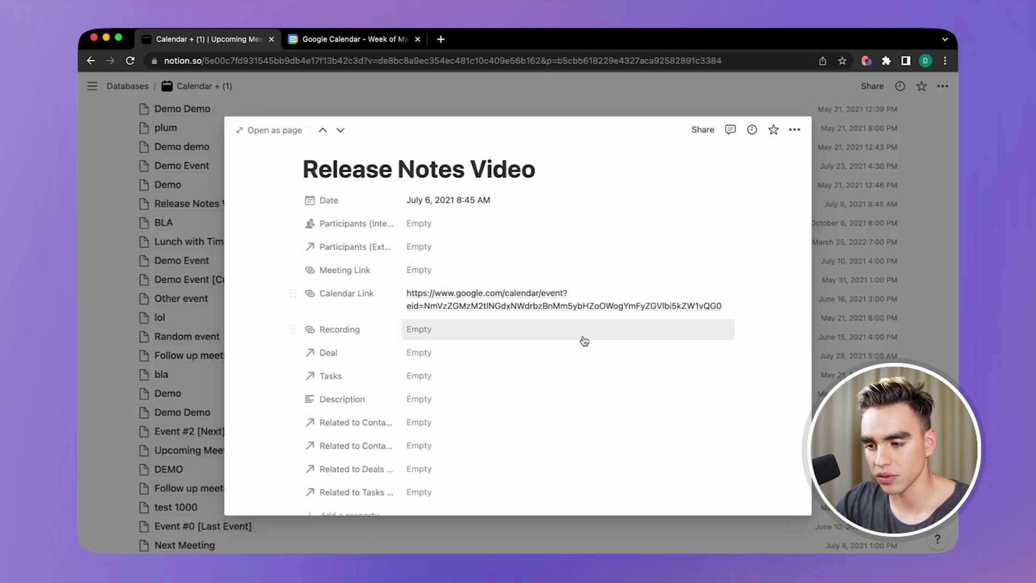
scroll(584, 340, down, 3)
scroll(584, 340, up, 5)
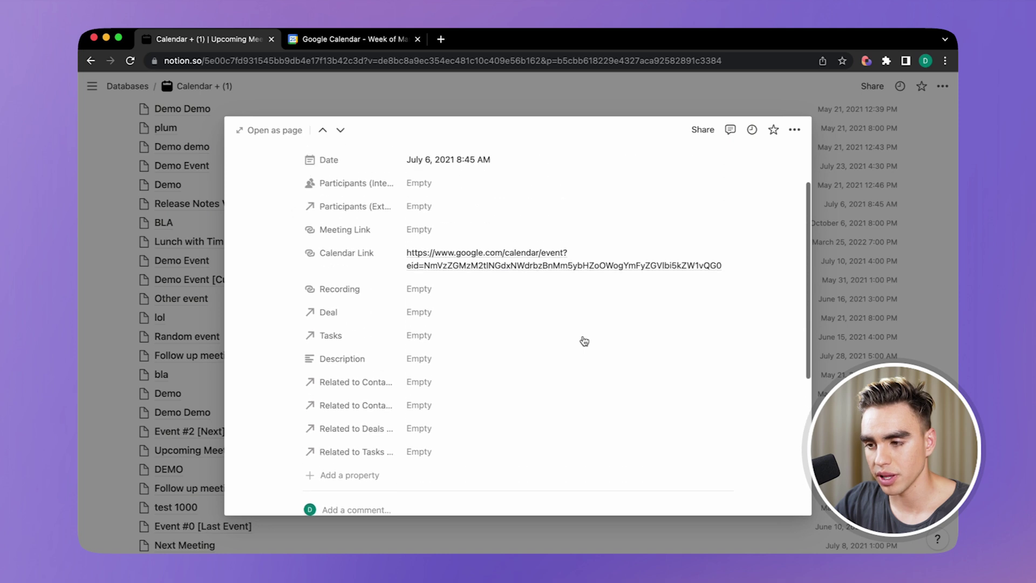
click(888, 280)
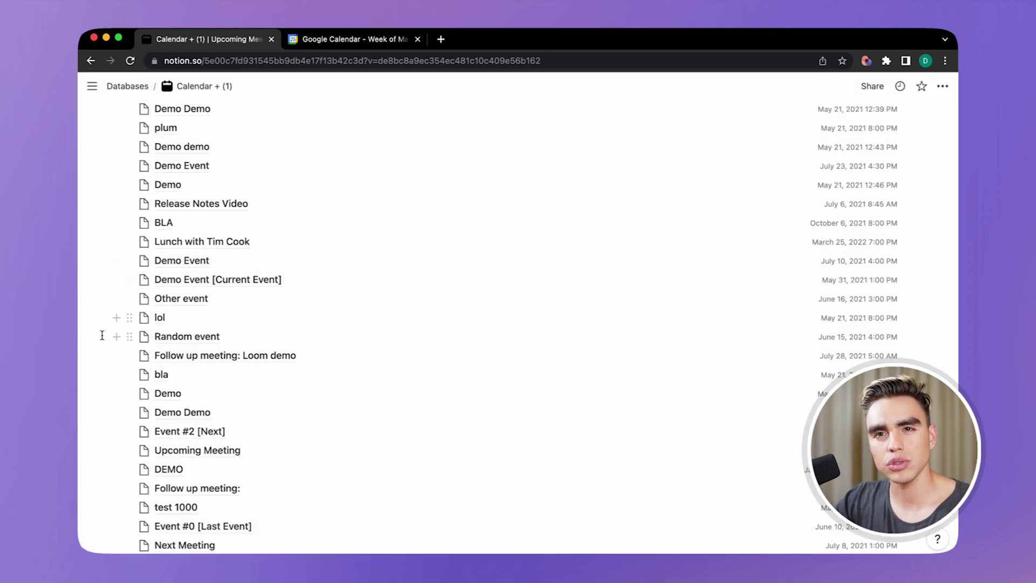
Select all pages in the Calendar + (1) database and delete them
click(130, 320)
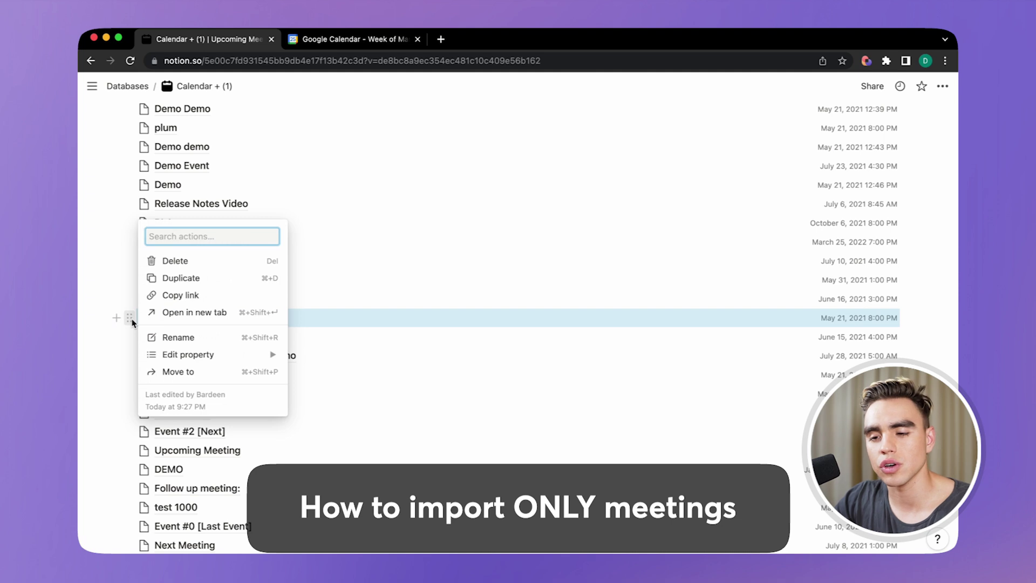
click(131, 316)
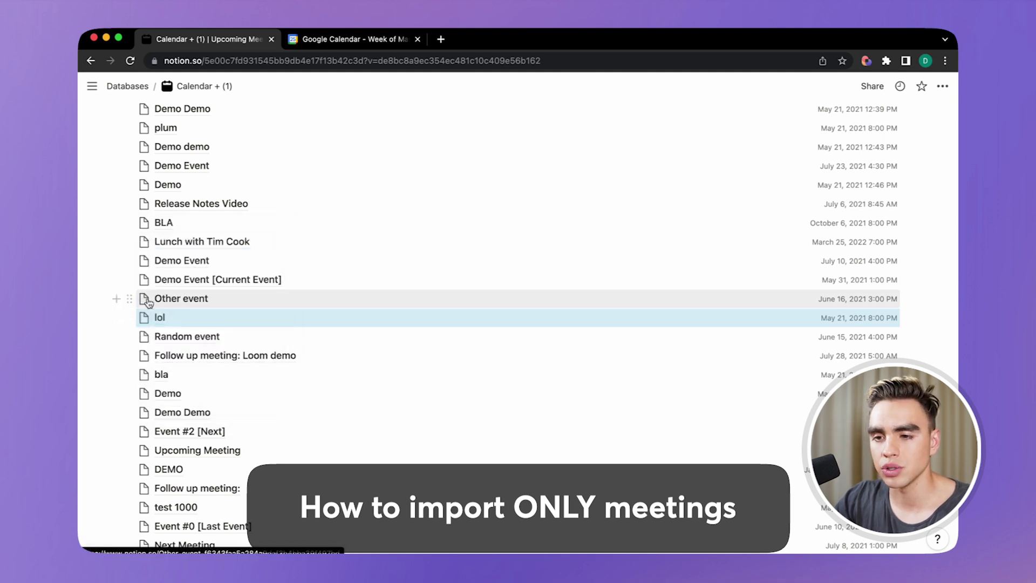
scroll(145, 301, up, 5)
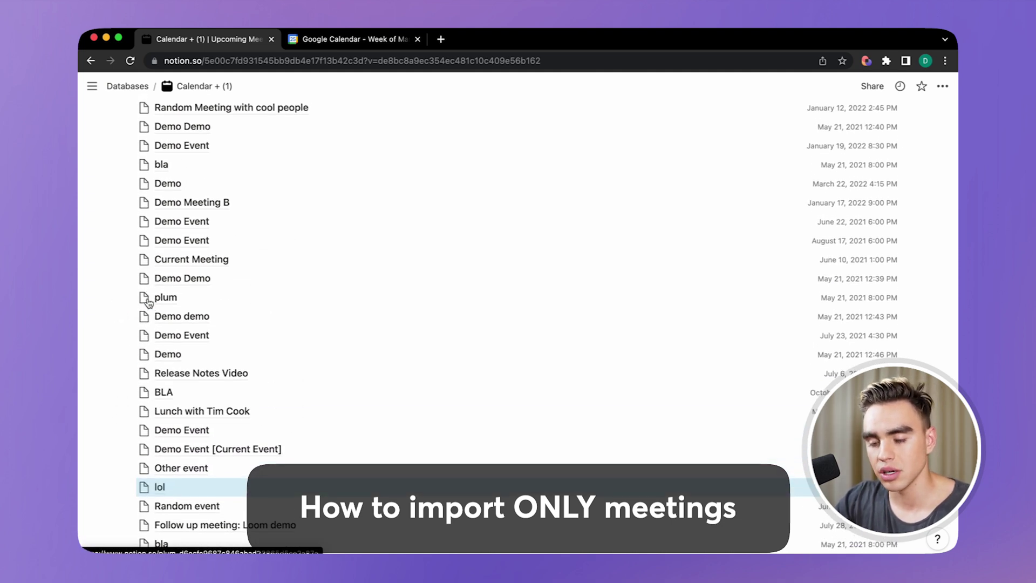
key(super+a)
scroll(149, 302, up, 10)
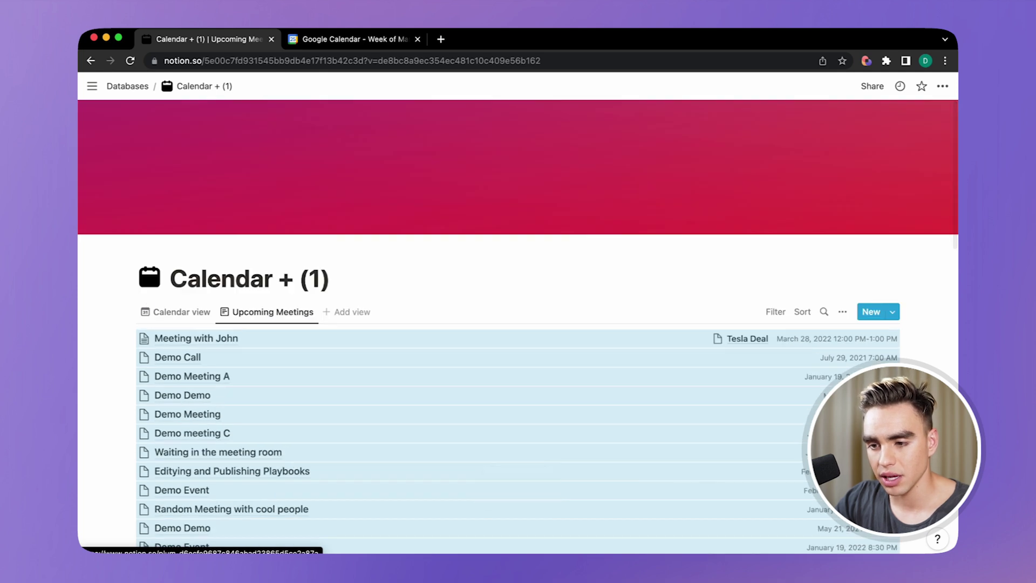
key(Delete)
Check the calendar view and empty Upcoming Meetings list, then bring up the Bardeen playbooks
click(193, 318)
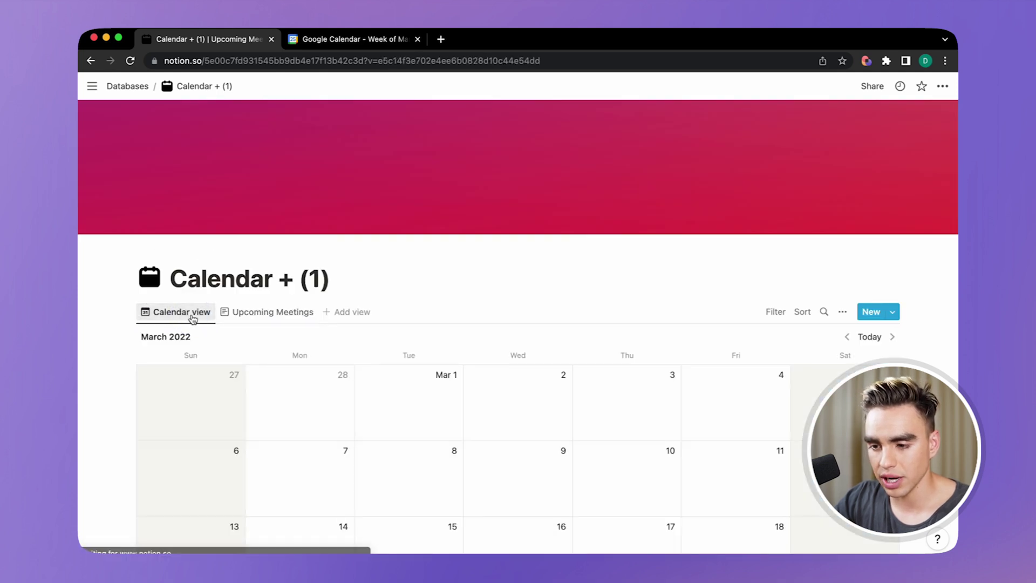
scroll(453, 491, down, 4)
scroll(453, 490, up, 1)
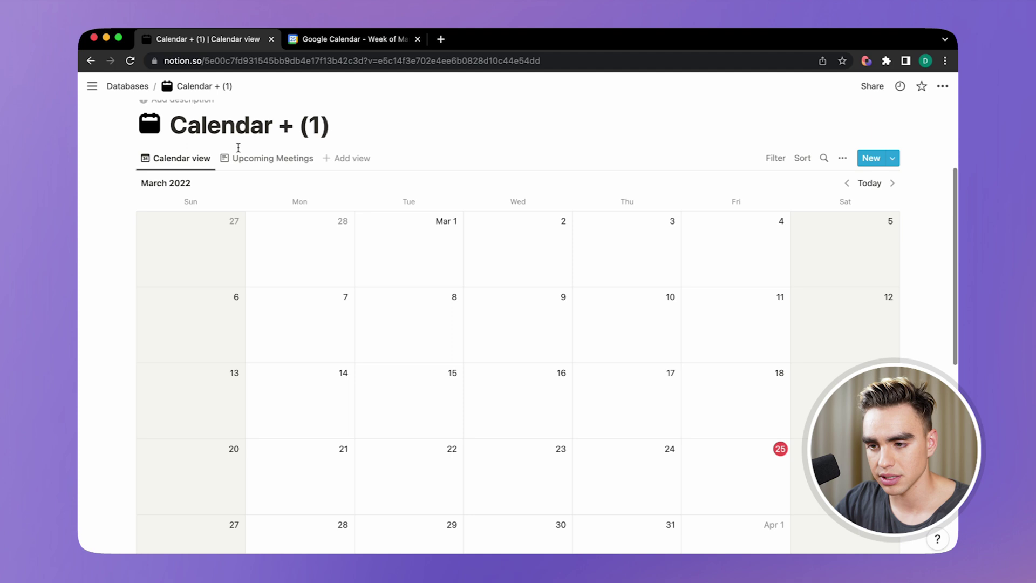
click(273, 158)
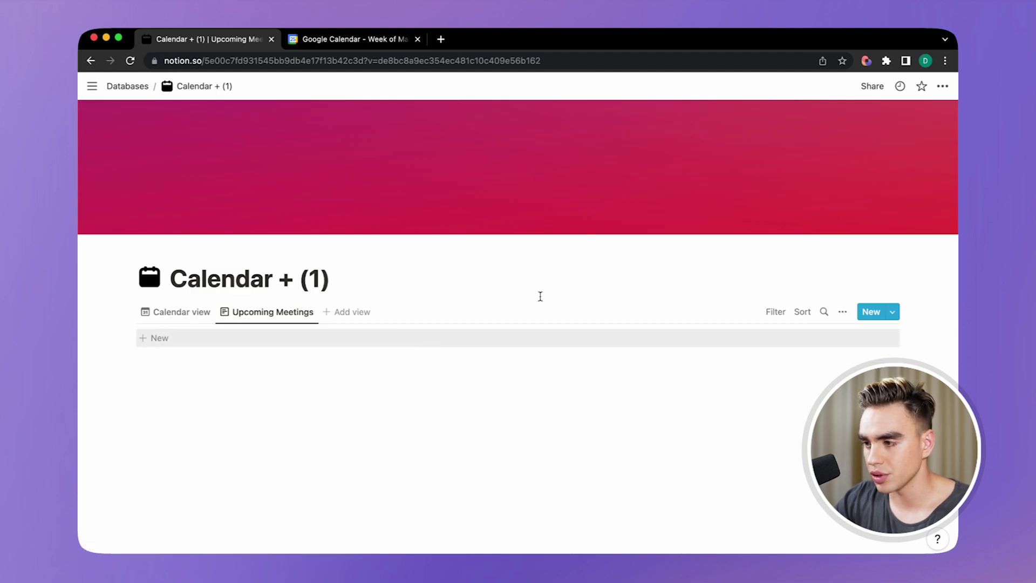
click(866, 61)
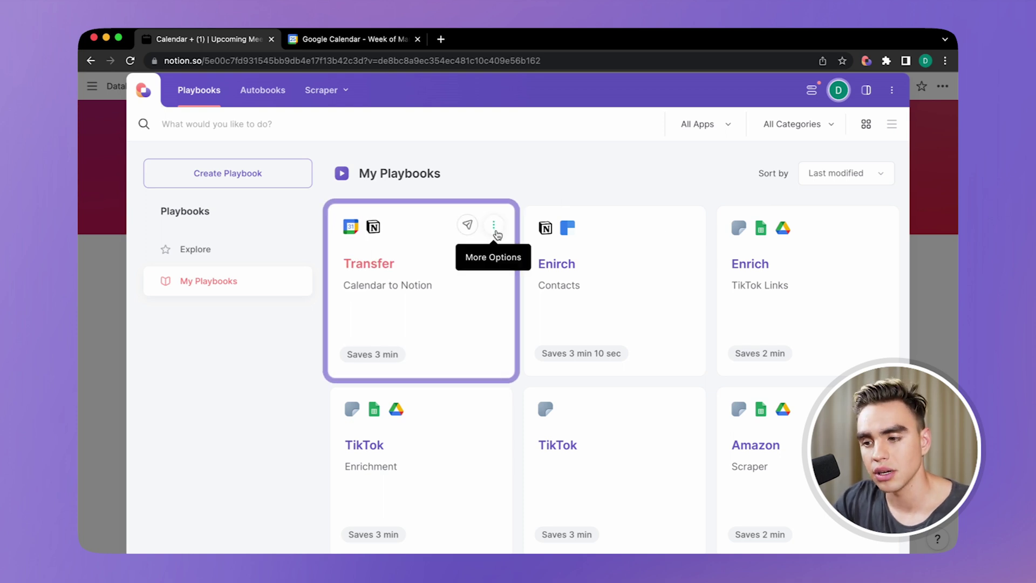
Open the Transfer Calendar to Notion playbook in the builder and insert an action between its steps
click(495, 230)
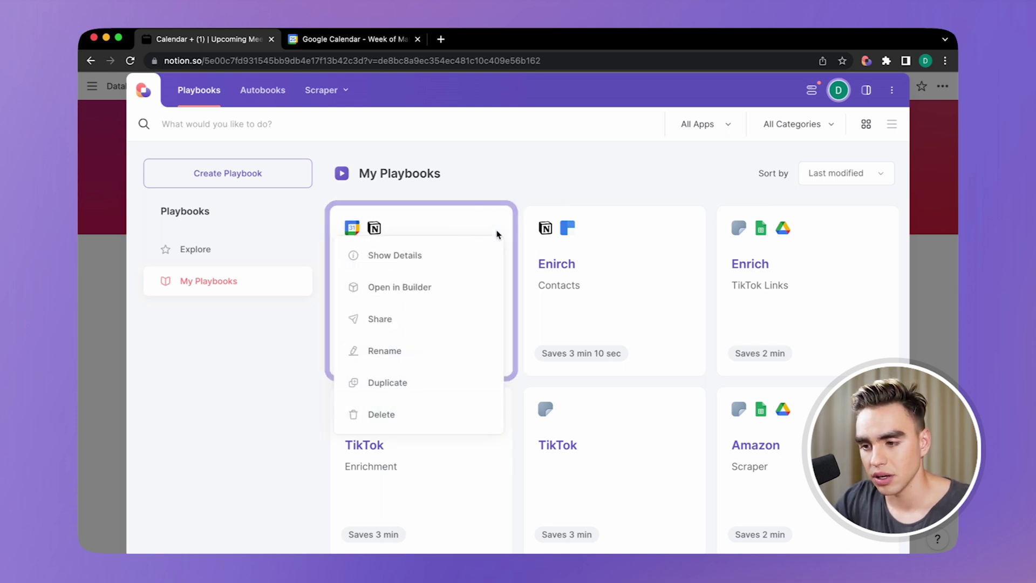
click(457, 281)
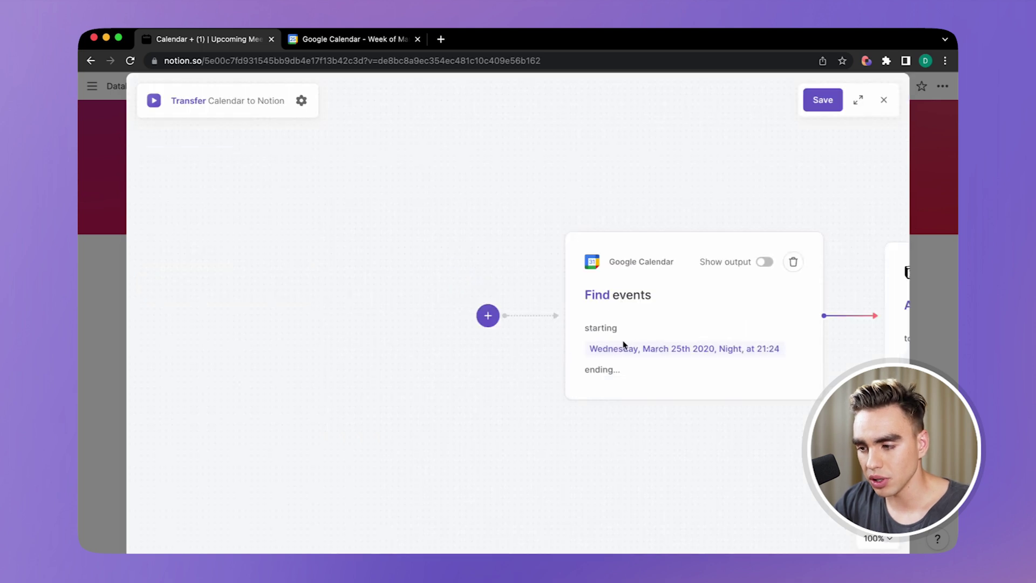
click(502, 317)
click(493, 354)
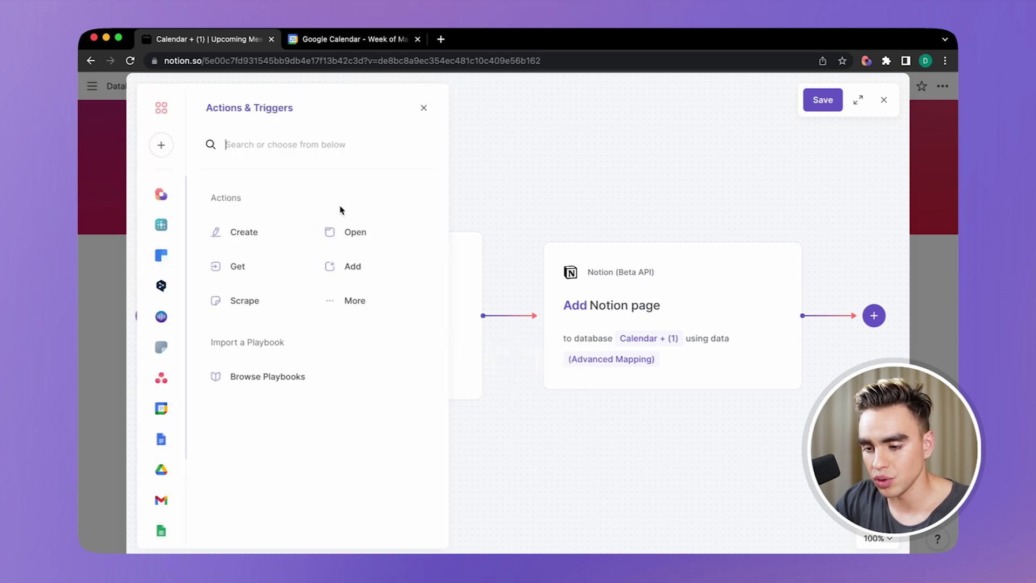
Add a Find Meeting Events From Events step fed by 'Find events : Event'
text(find meeting)
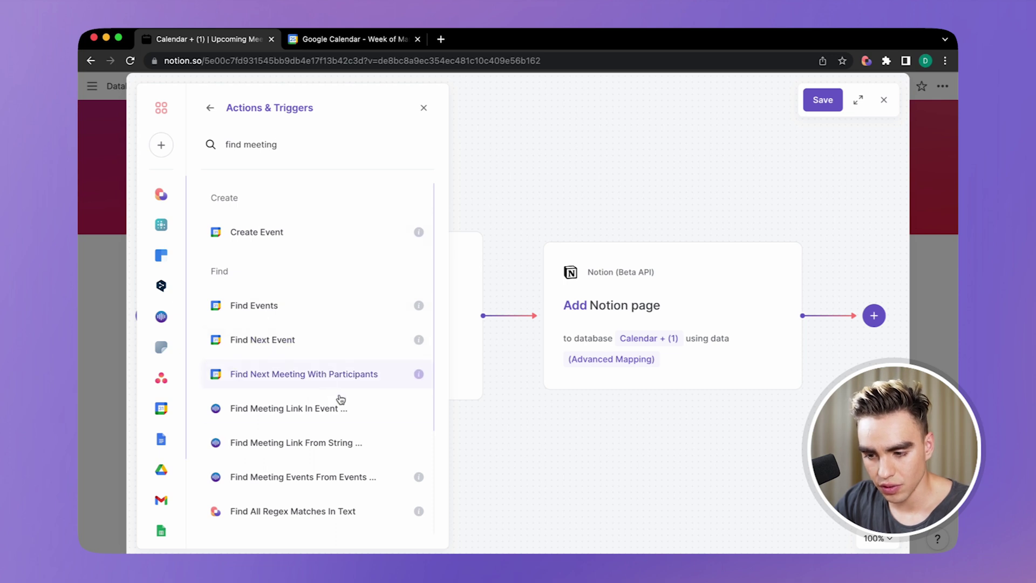
scroll(355, 411, down, 2)
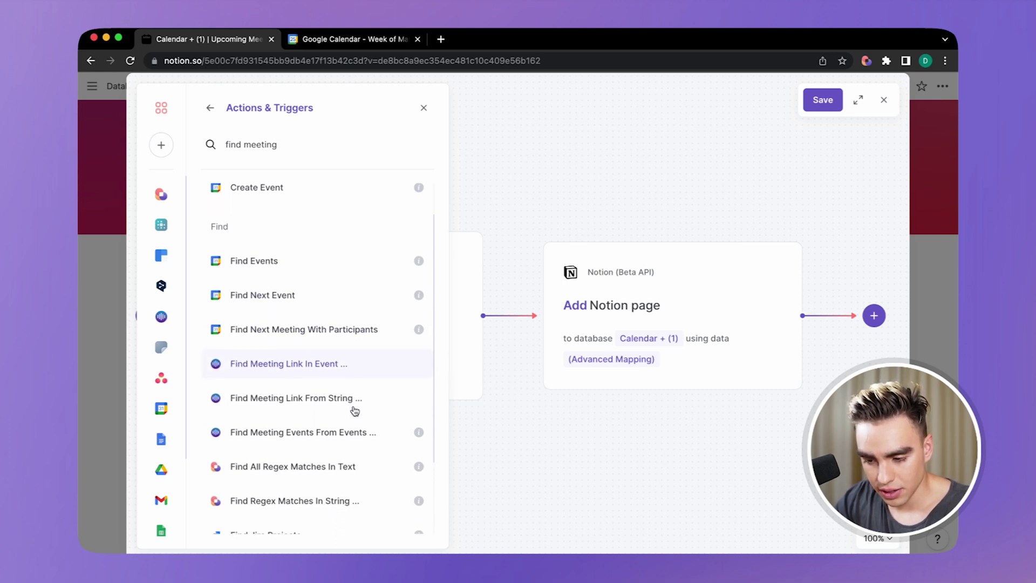
click(365, 424)
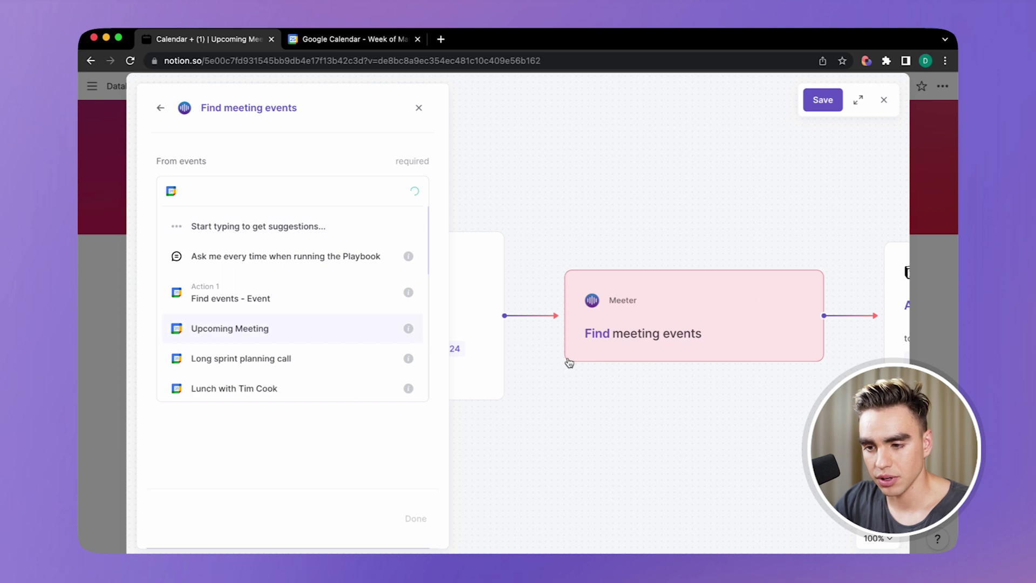
click(333, 301)
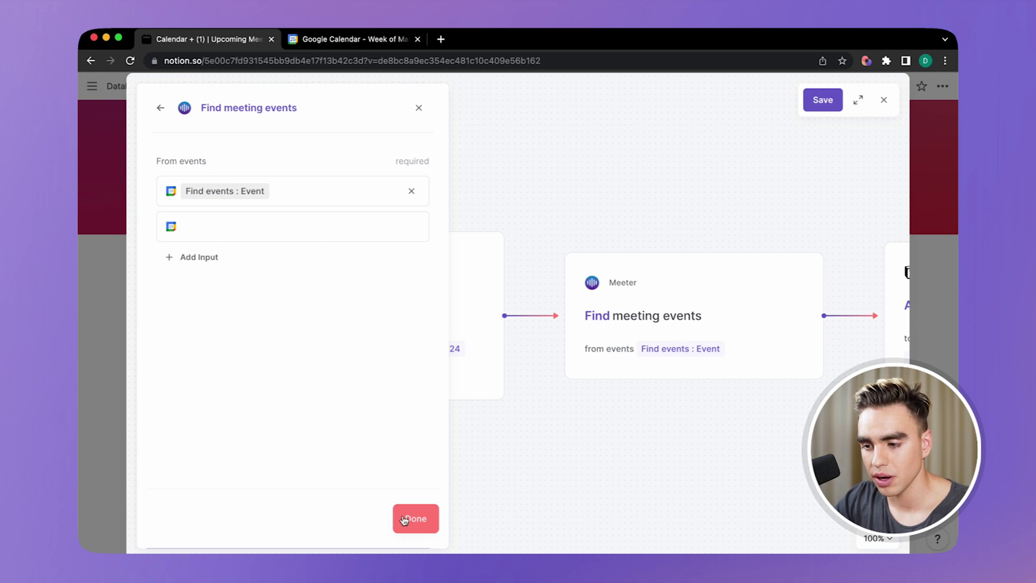
click(415, 519)
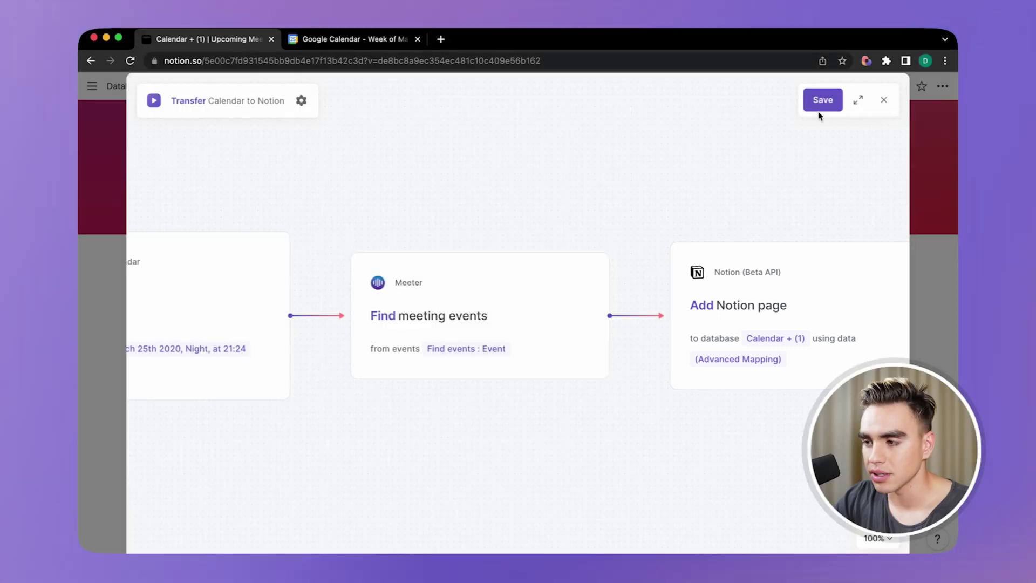
Save the edited three-step Calendar–Meeter–Notion playbook
click(820, 103)
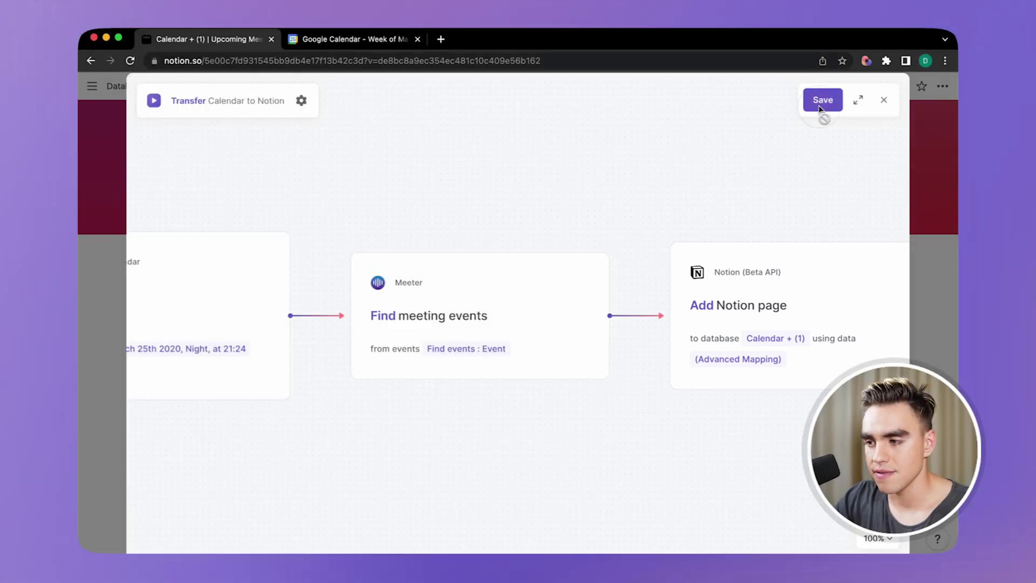
Leave the builder, run Transfer Calendar to Notion, then hide Bardeen with Option+B
click(884, 100)
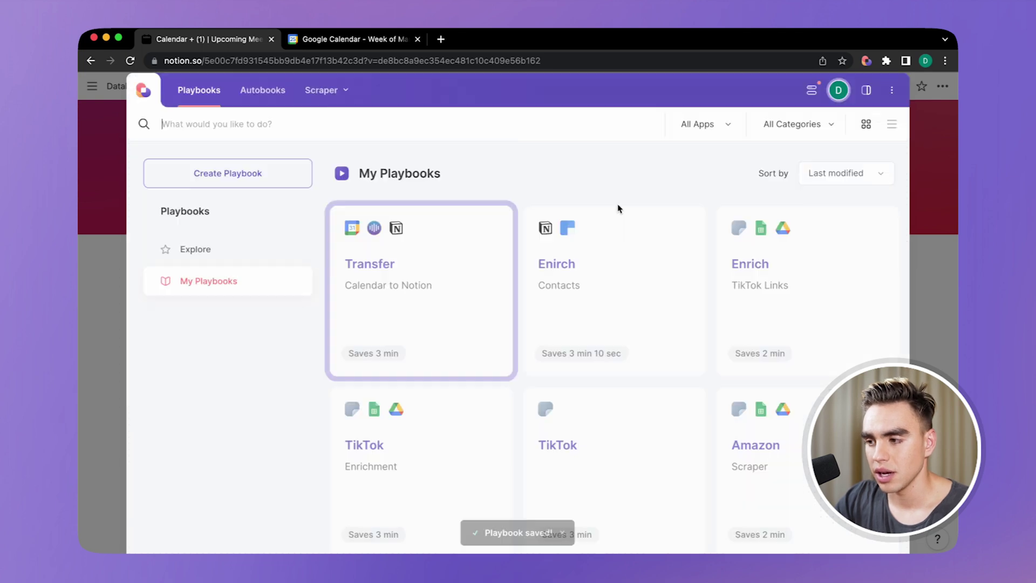
click(457, 285)
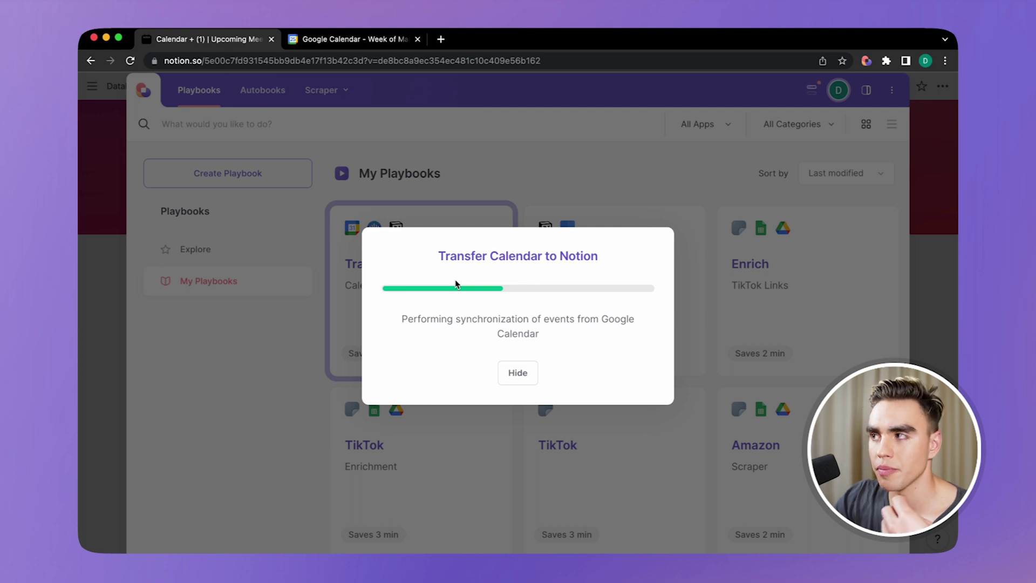
key(alt)
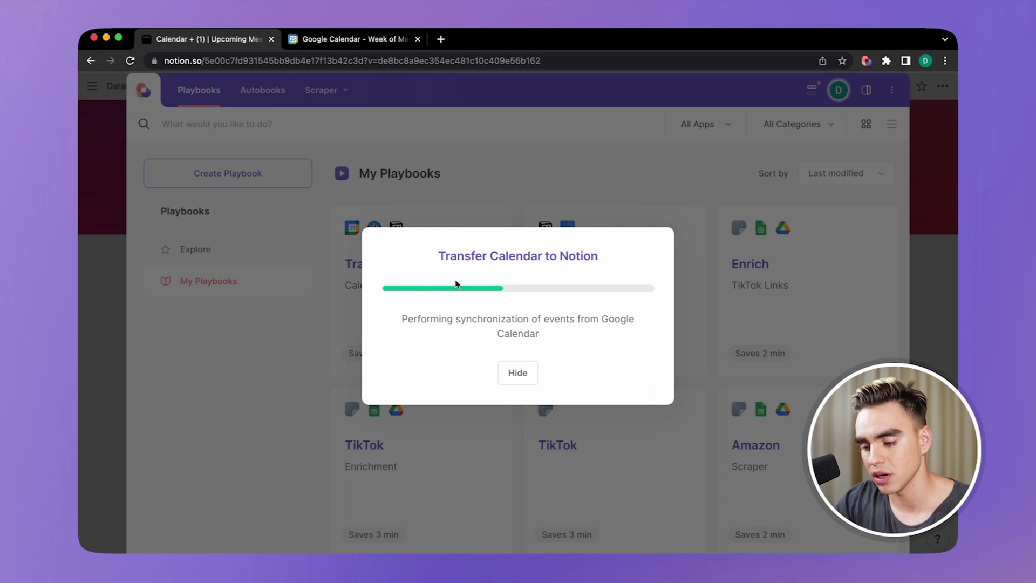
key(alt+b)
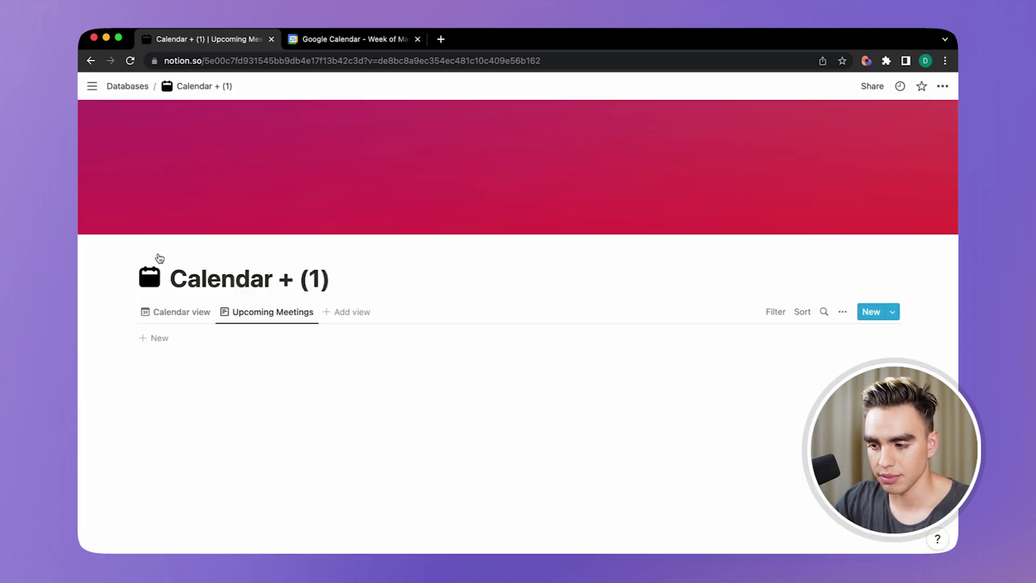
Check the synced Upcoming Meetings list and the March 25, 2022 lunch page's Meeting Link
scroll(371, 440, down, 3)
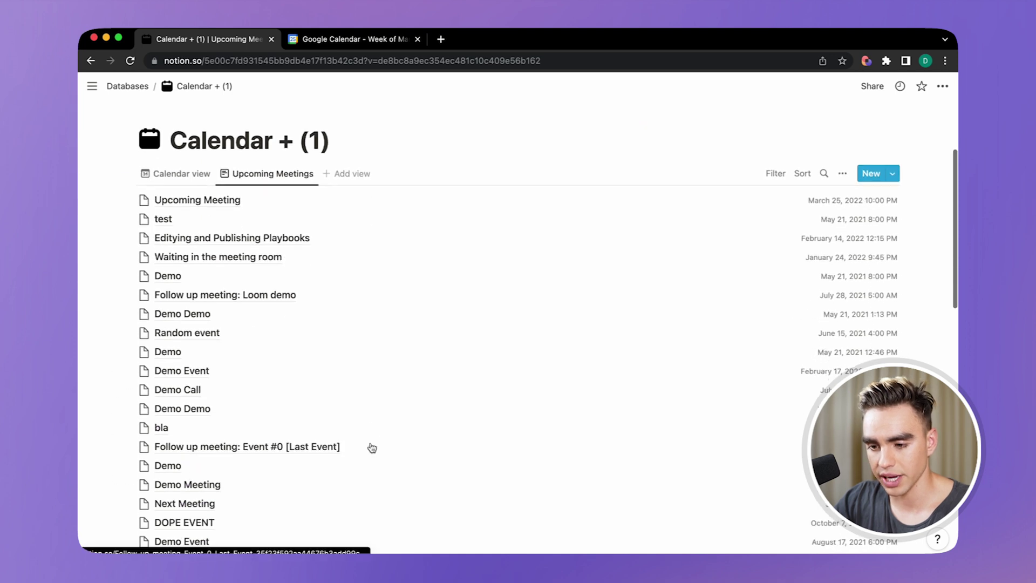
scroll(372, 448, down, 10)
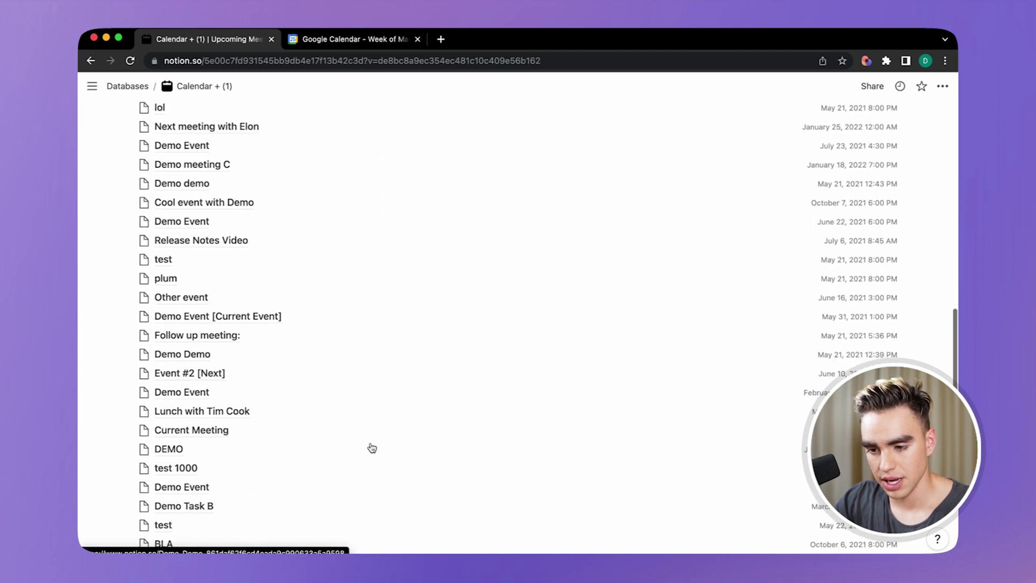
click(238, 420)
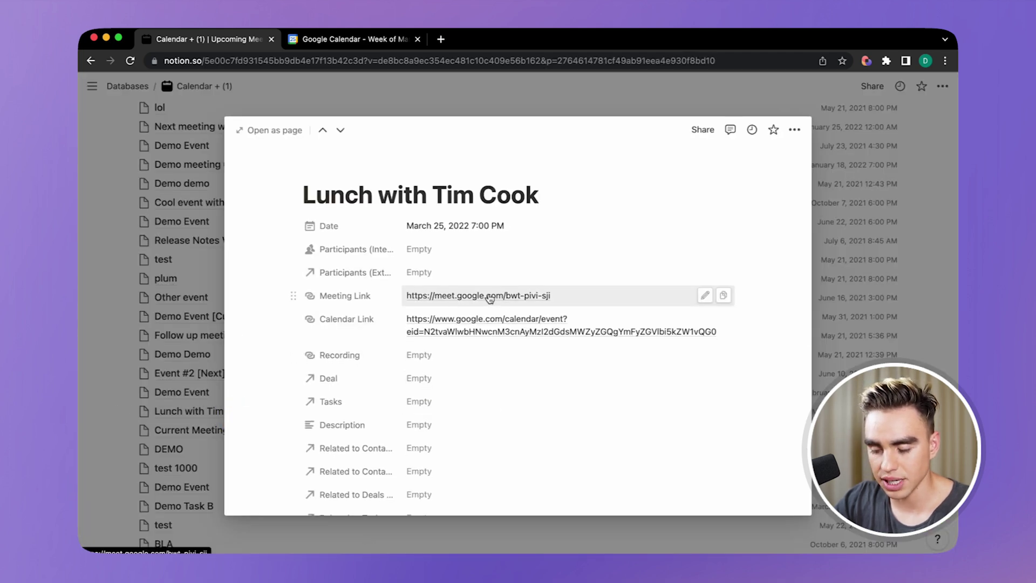
click(178, 430)
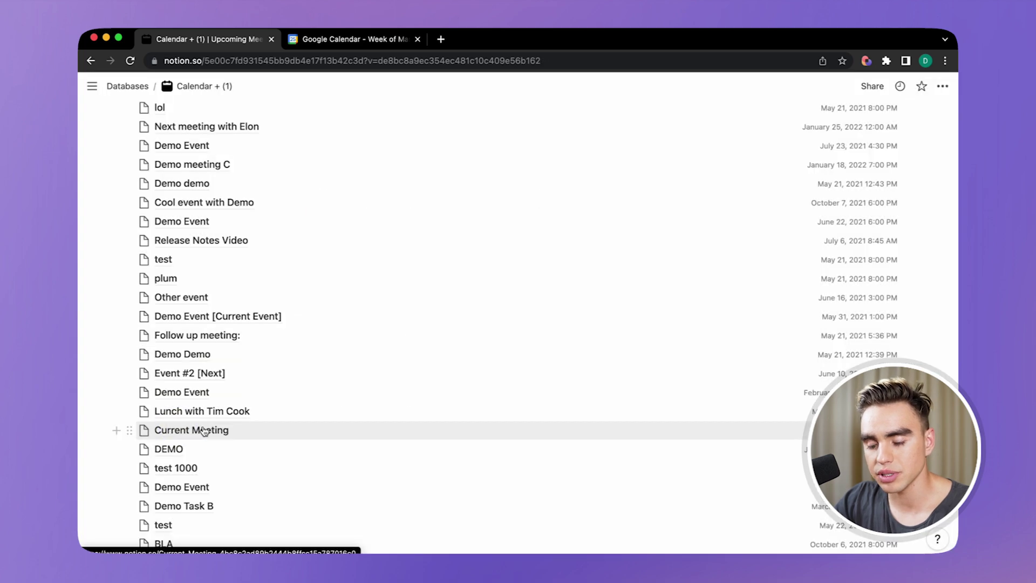